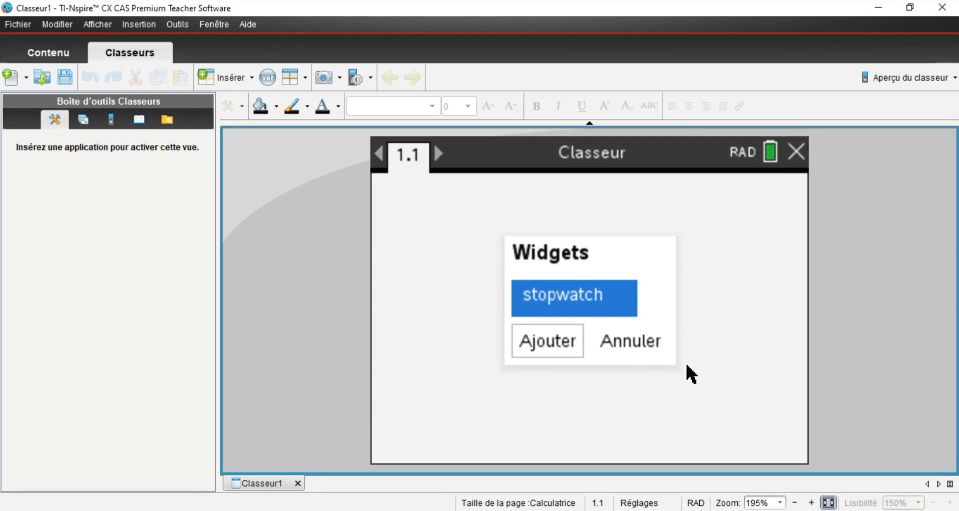
# - Cancel adding the stopwatch widget and show the files of the MyWidgets folder in the computer content
pyautogui.click(638, 346)
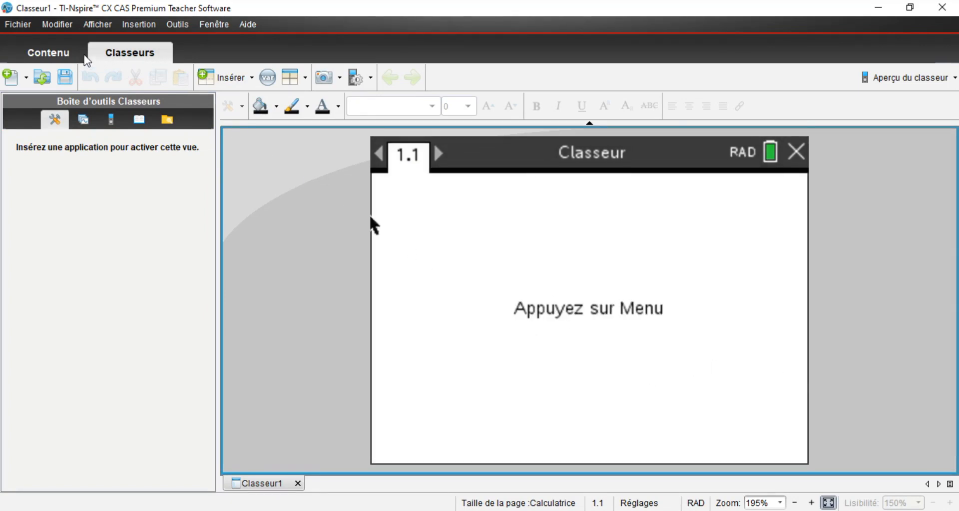
pyautogui.click(68, 52)
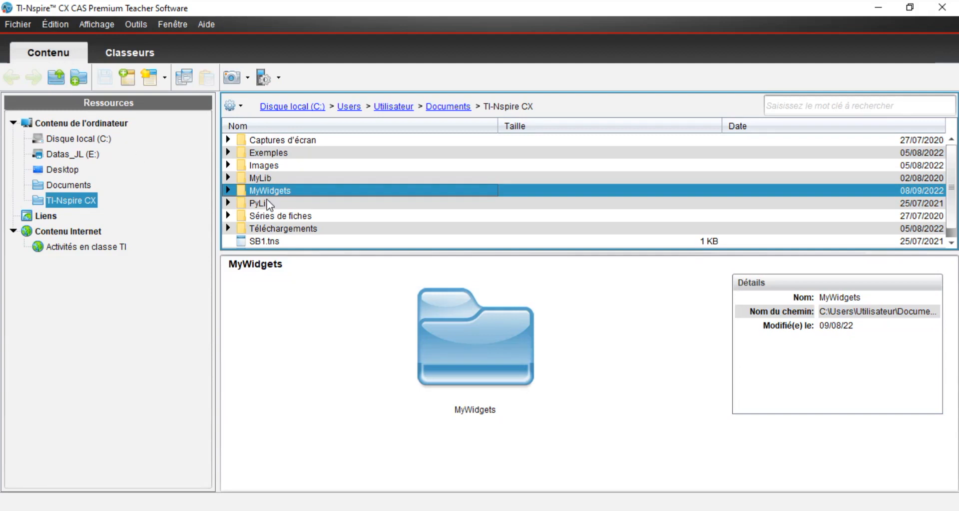
pyautogui.click(228, 190)
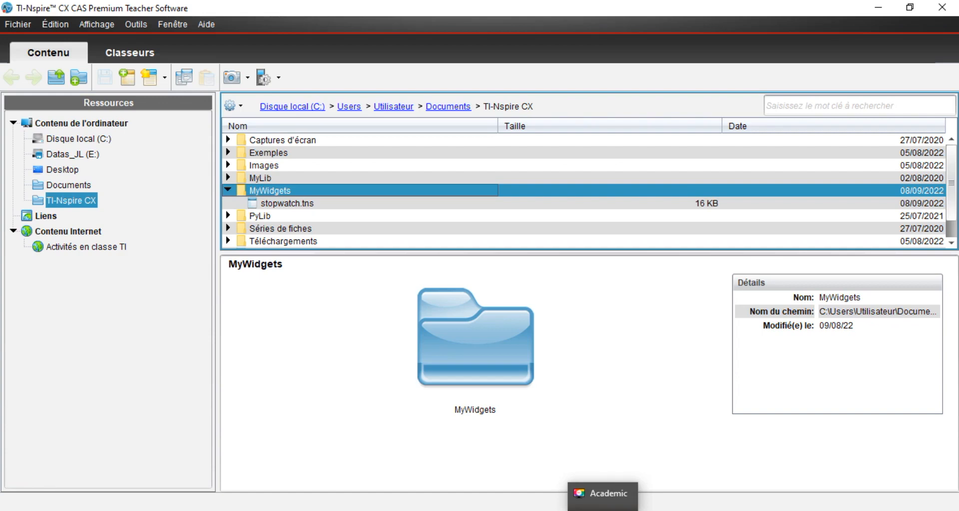
# - Copy the Chemistry, Math and Physics Drawing 4.3.15 tns files from the File Explorer Widgets folder into MyWidgets
pyautogui.click(603, 507)
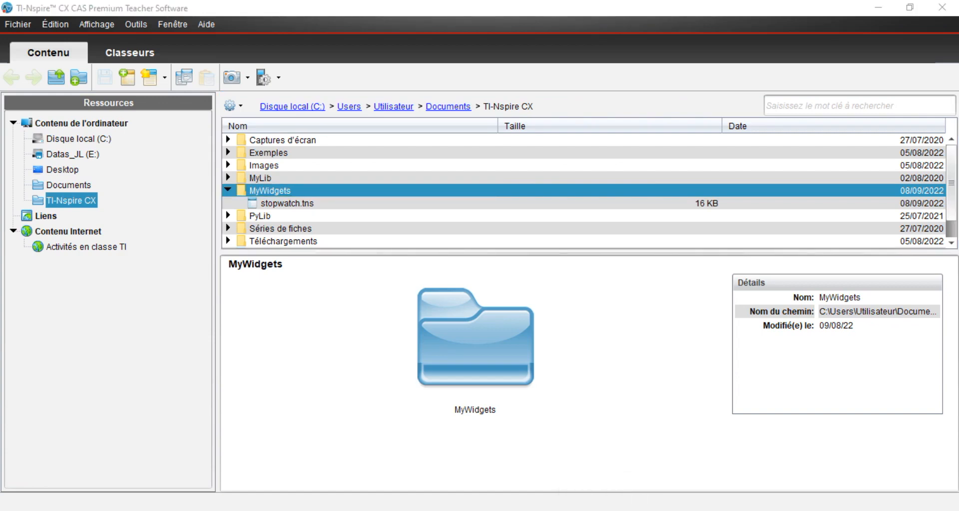
pyautogui.hotkey('alt', 'Tab')
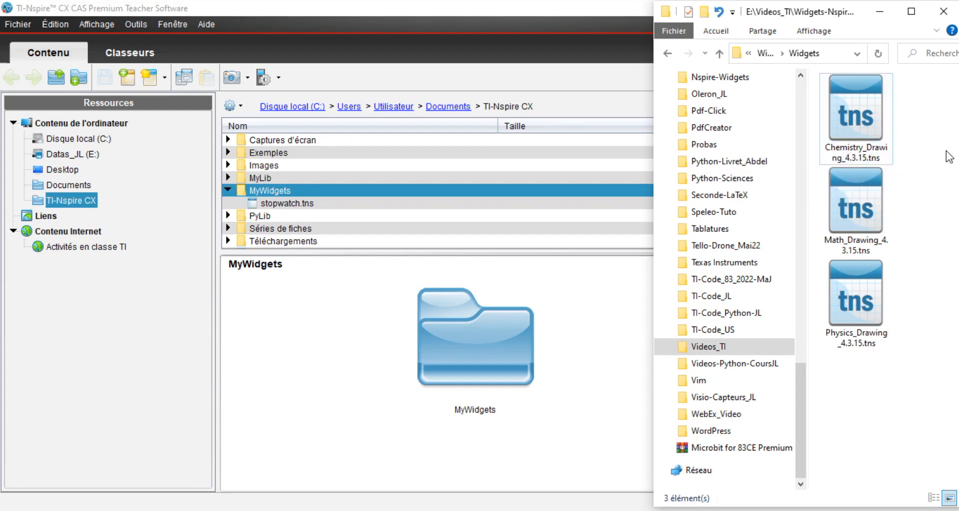
pyautogui.hotkey('ctrl', 'a')
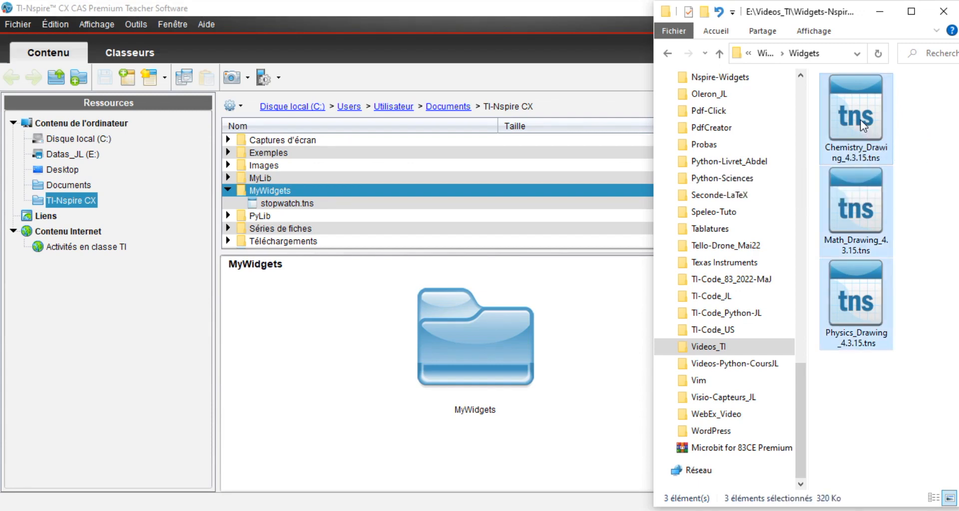
pyautogui.moveTo(861, 119); pyautogui.dragTo(457, 189)
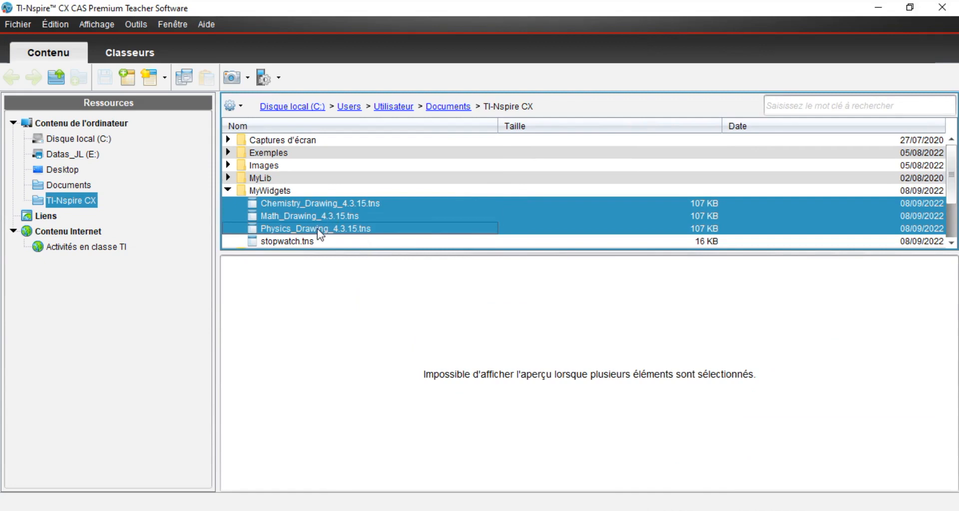
# - Add the Math_Drawing_4.3.15 widget to page 1.1 of the document and set the document preview to Ordinateur
pyautogui.click(126, 50)
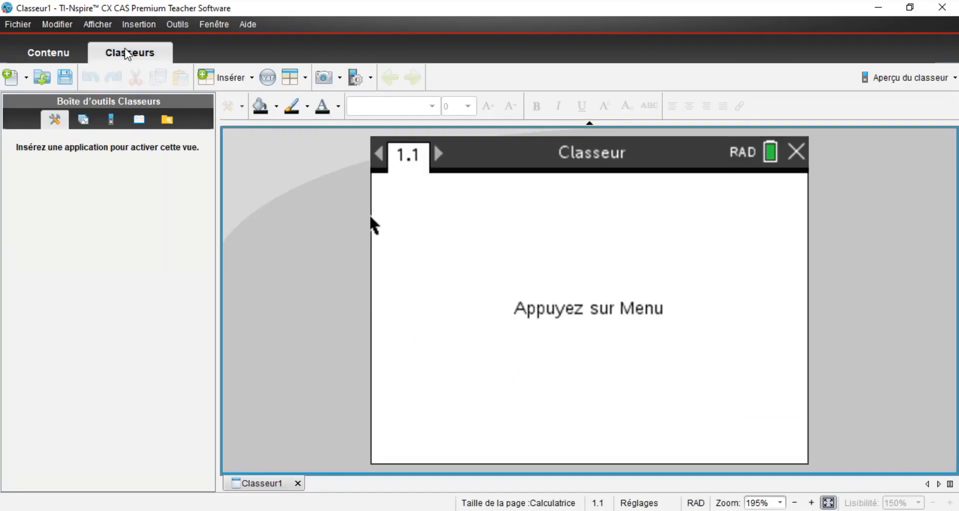
pyautogui.click(558, 310)
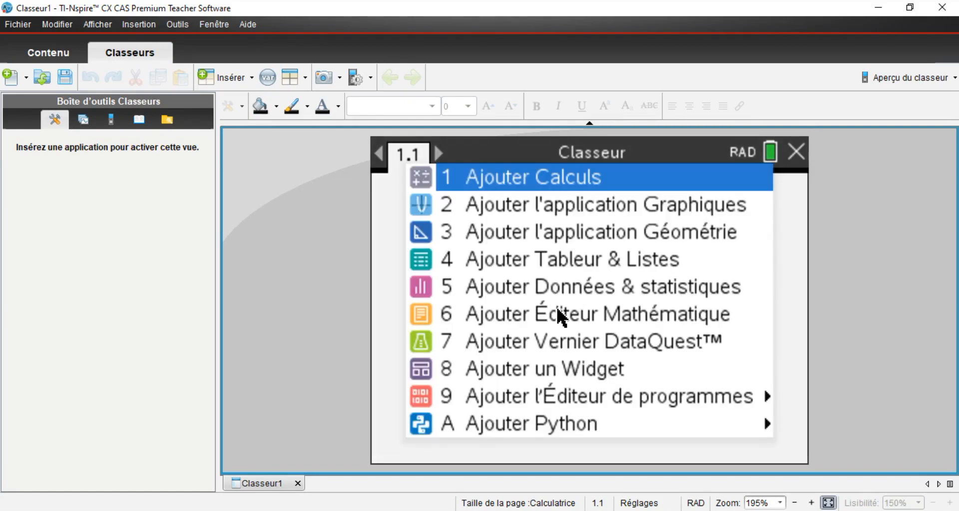
pyautogui.click(545, 364)
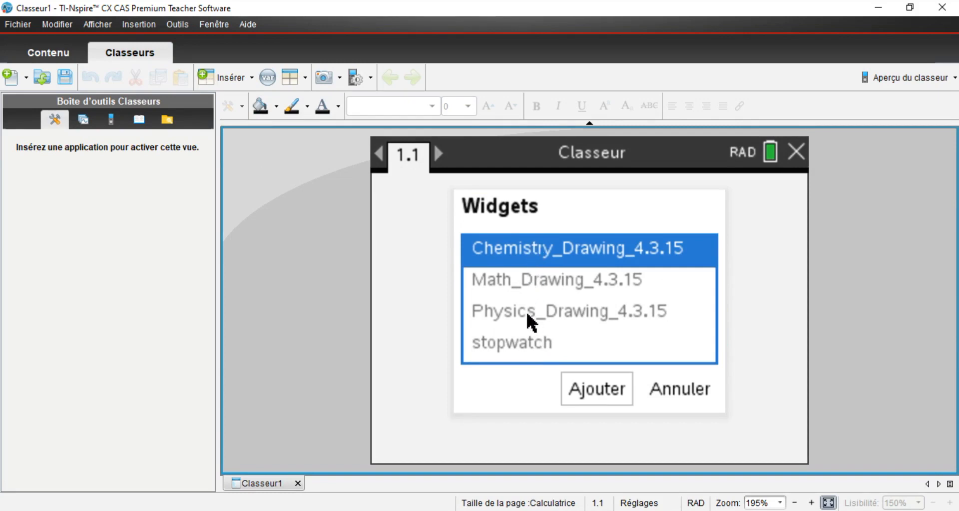
pyautogui.click(521, 275)
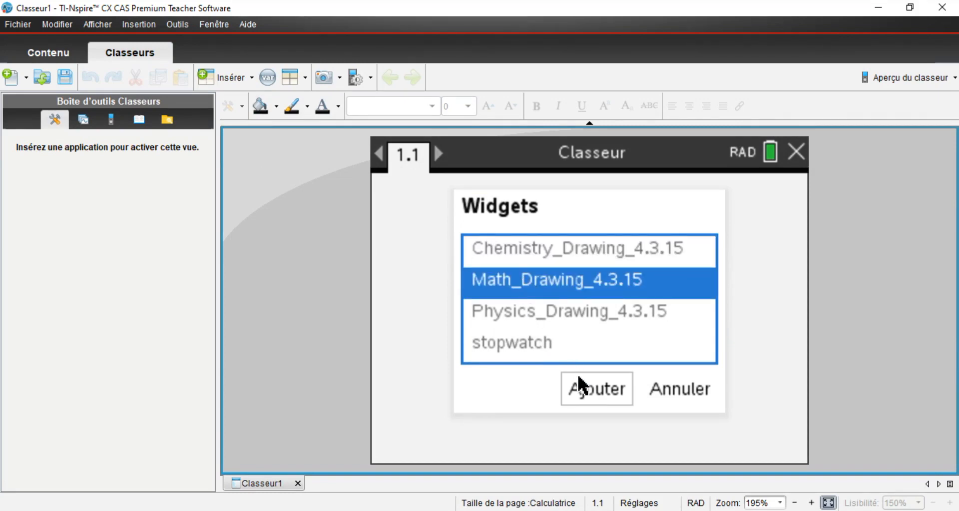
pyautogui.click(582, 389)
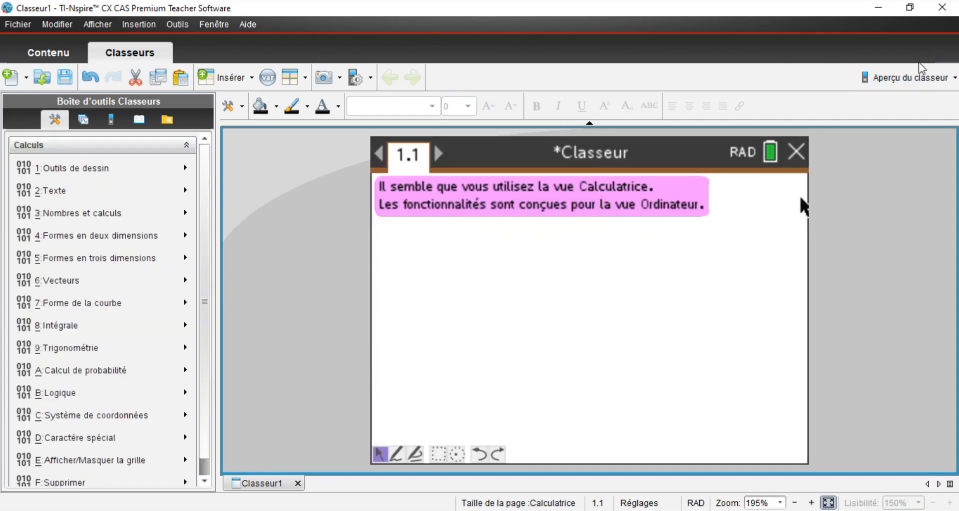
pyautogui.click(915, 79)
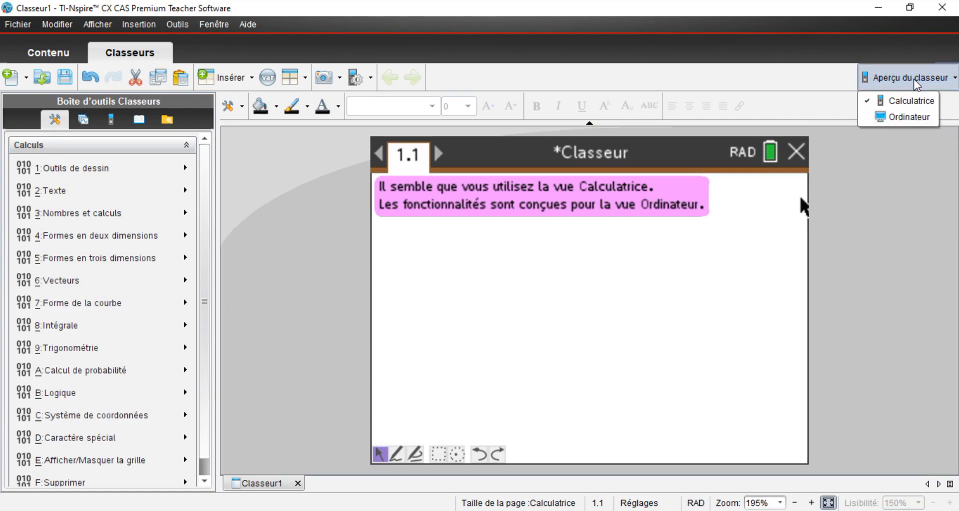
pyautogui.click(895, 121)
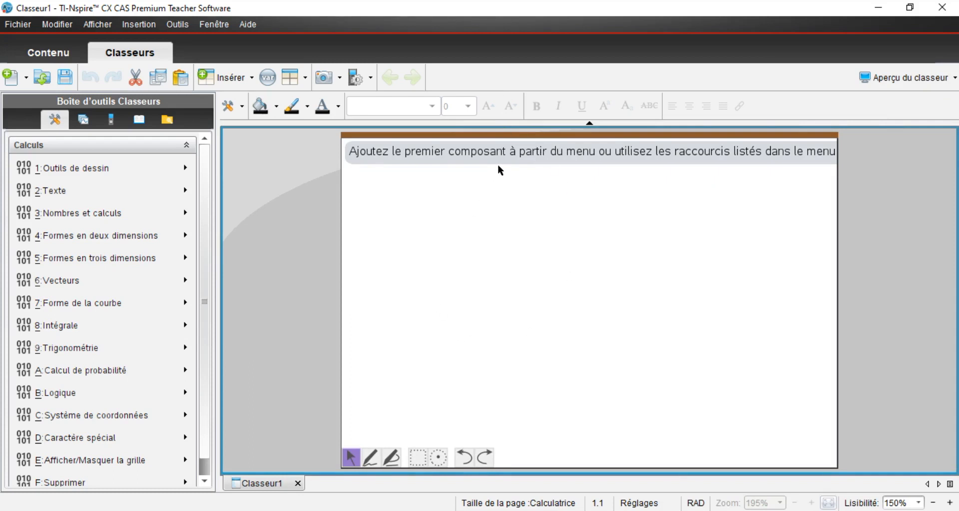
# - Draw a slightly downward-sloping segment in the upper part of the page and shift it slightly up and right
pyautogui.click(103, 176)
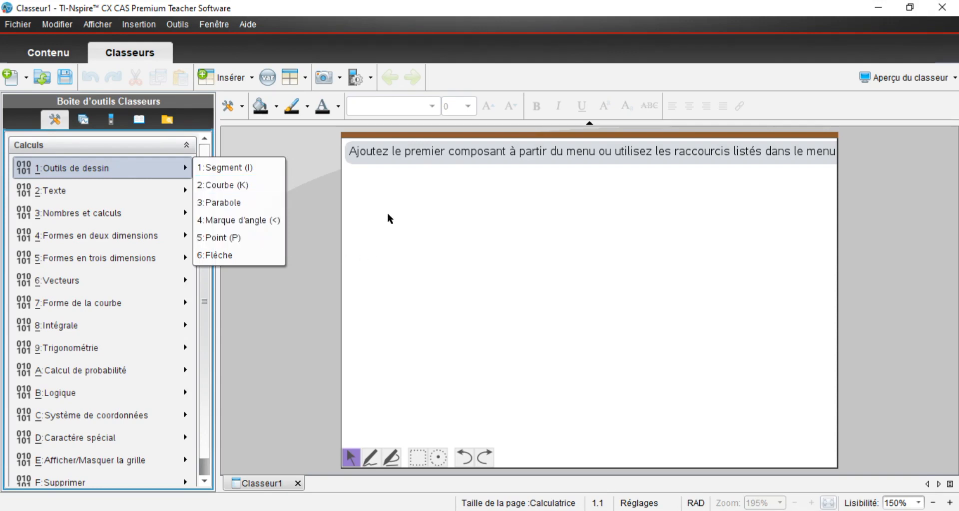
pyautogui.click(460, 208)
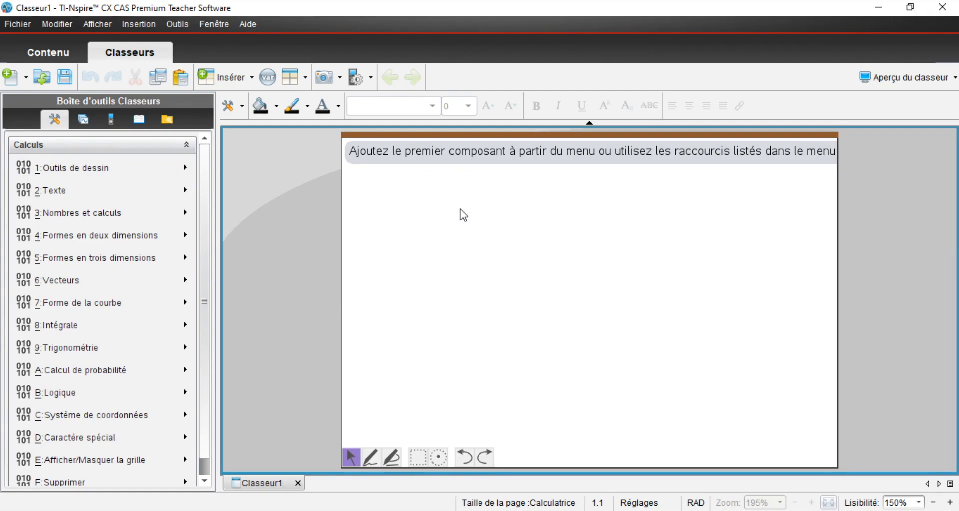
pyautogui.press('s')
pyautogui.moveTo(473, 206); pyautogui.dragTo(597, 226)
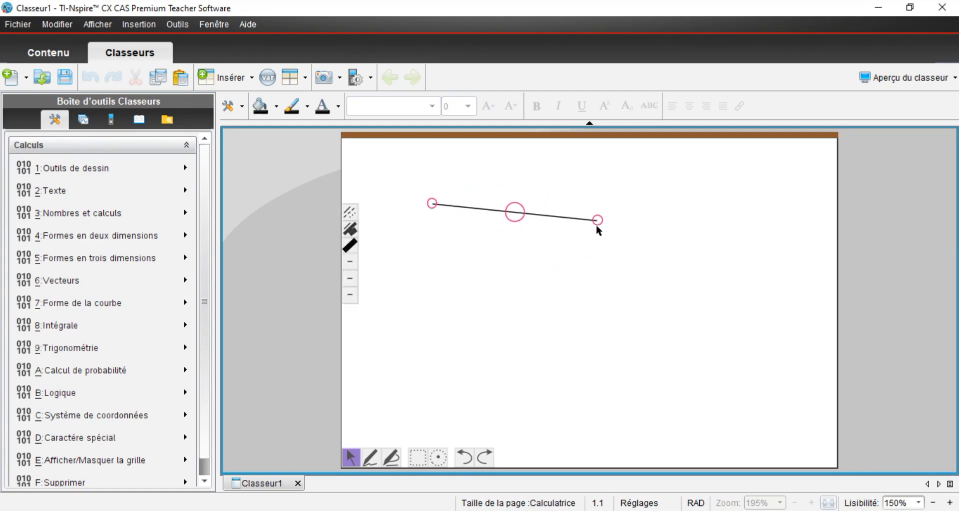
pyautogui.moveTo(520, 213)
pyautogui.mouseDown()
pyautogui.moveTo(525, 272)
pyautogui.moveTo(529, 209)
pyautogui.mouseUp()
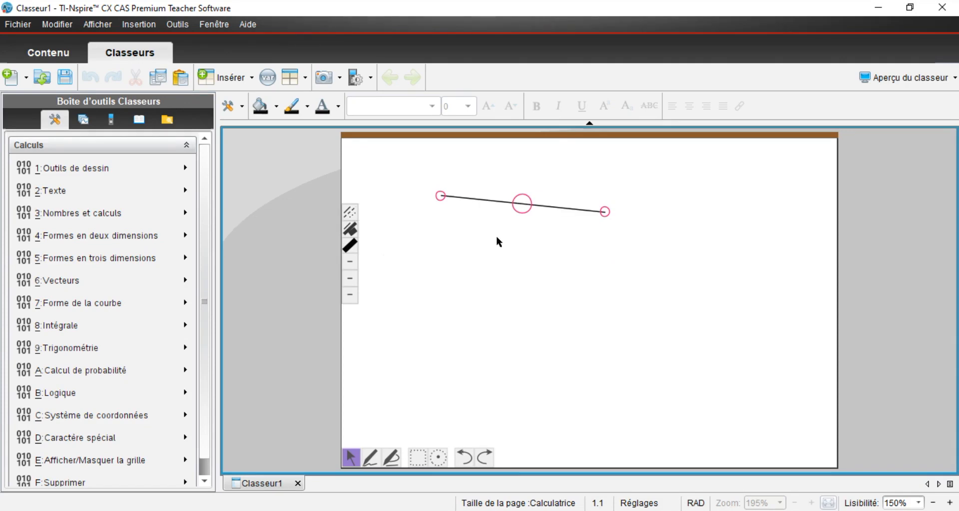
# - Make the segment dashed and position a duplicate sloping down from its left endpoint to form an angle
pyautogui.press('p')
pyautogui.press('p')
pyautogui.press('p')
pyautogui.hotkey('ctrl', 'v')
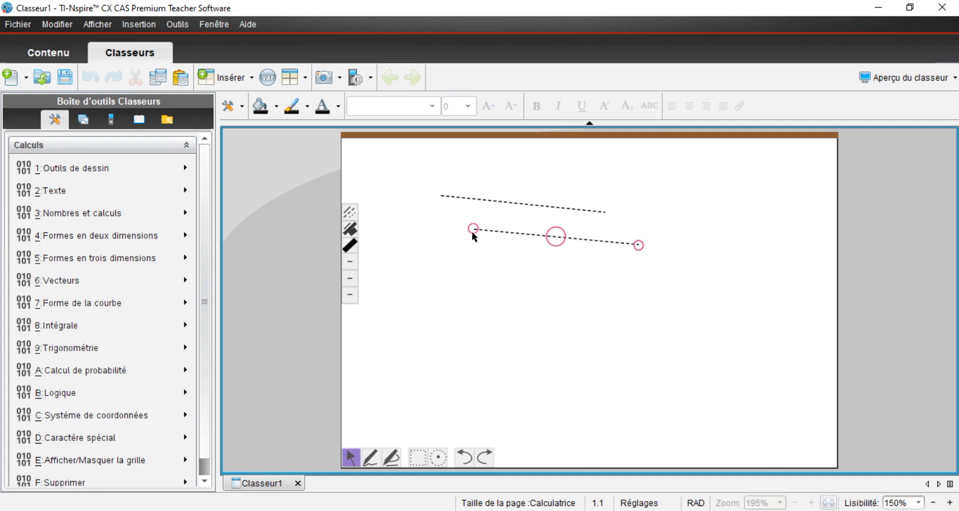
pyautogui.moveTo(472, 231); pyautogui.dragTo(442, 203)
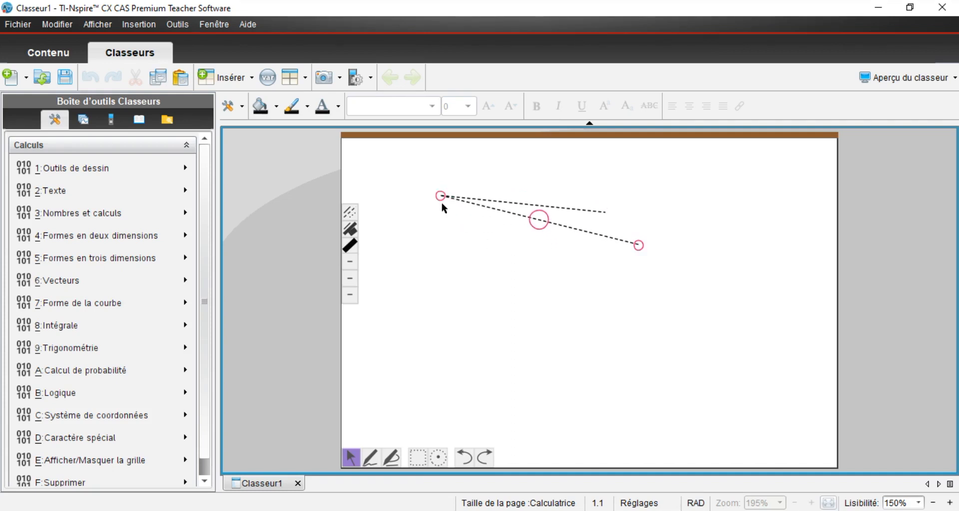
pyautogui.moveTo(639, 249); pyautogui.dragTo(529, 311)
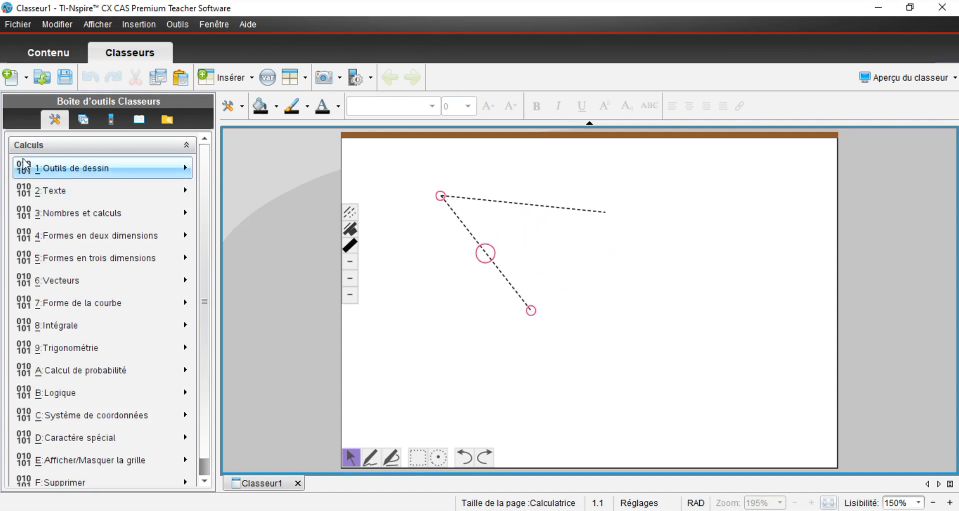
# - Place an α angle mark between the two dashed segments and raise the upper segment's right endpoint slightly
pyautogui.click(74, 168)
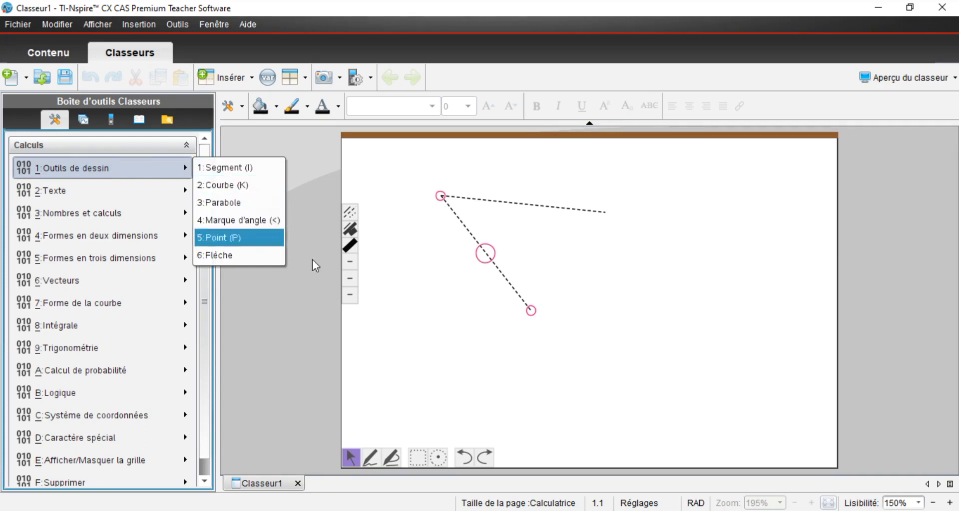
pyautogui.click(452, 298)
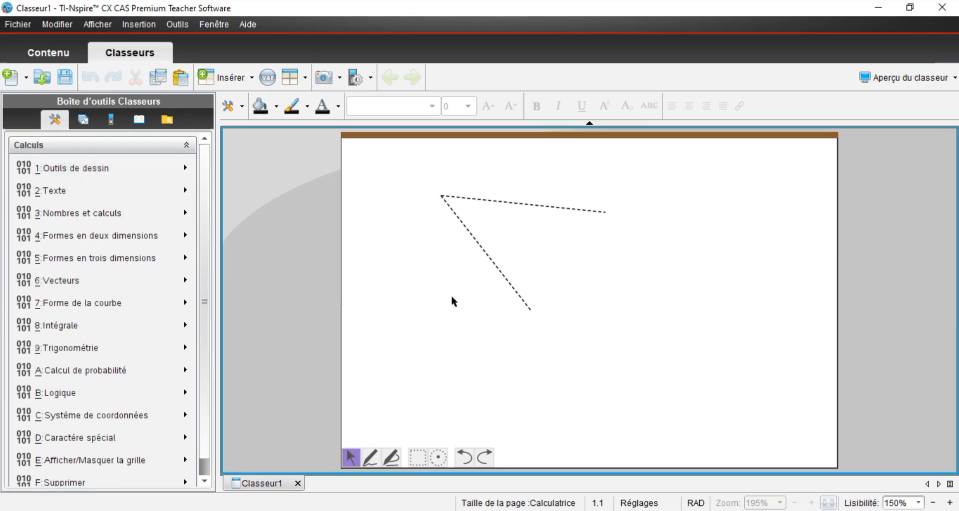
pyautogui.click(426, 288)
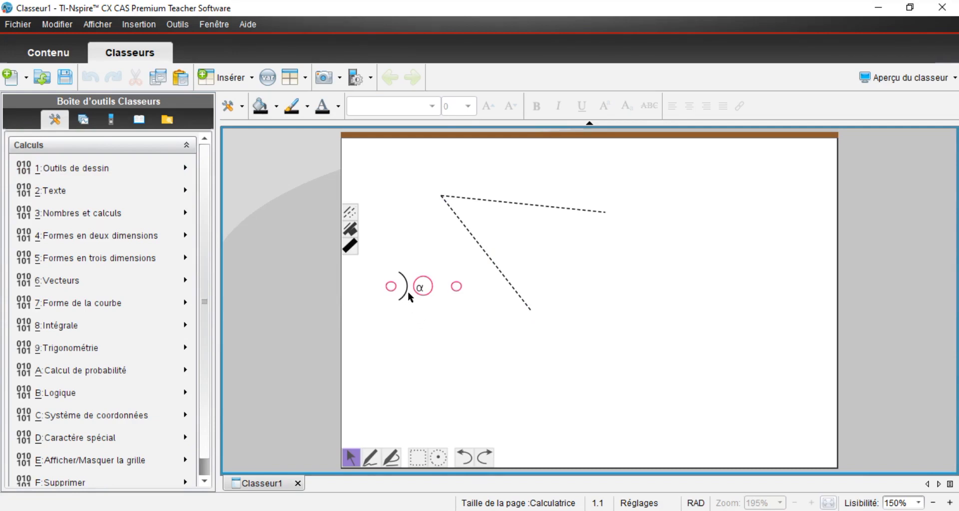
pyautogui.moveTo(417, 289); pyautogui.dragTo(484, 220)
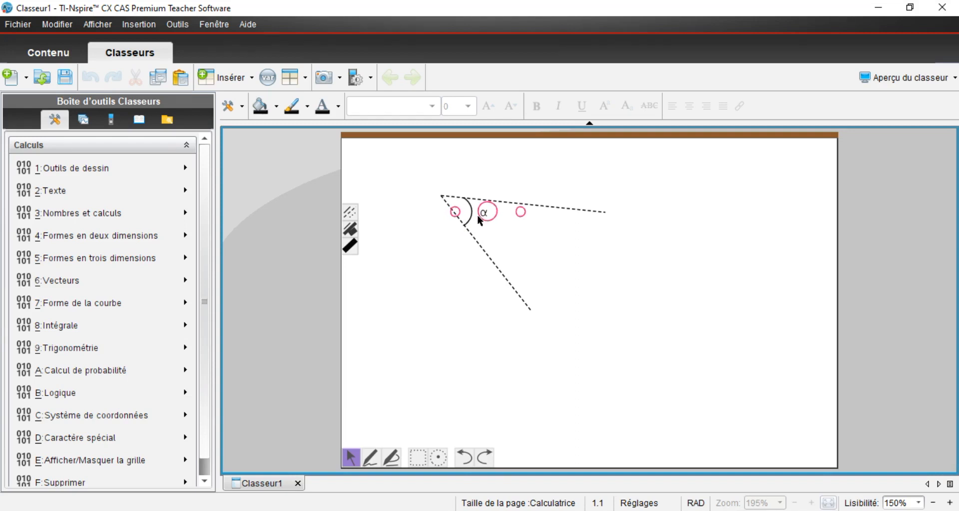
pyautogui.click(433, 278)
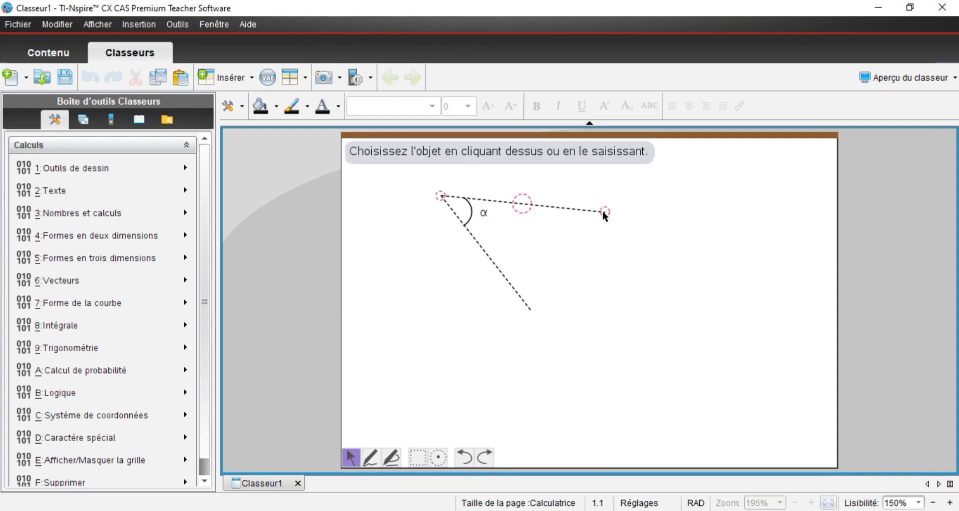
pyautogui.moveTo(602, 209)
pyautogui.mouseDown()
pyautogui.moveTo(600, 176)
pyautogui.moveTo(598, 211)
pyautogui.mouseUp()
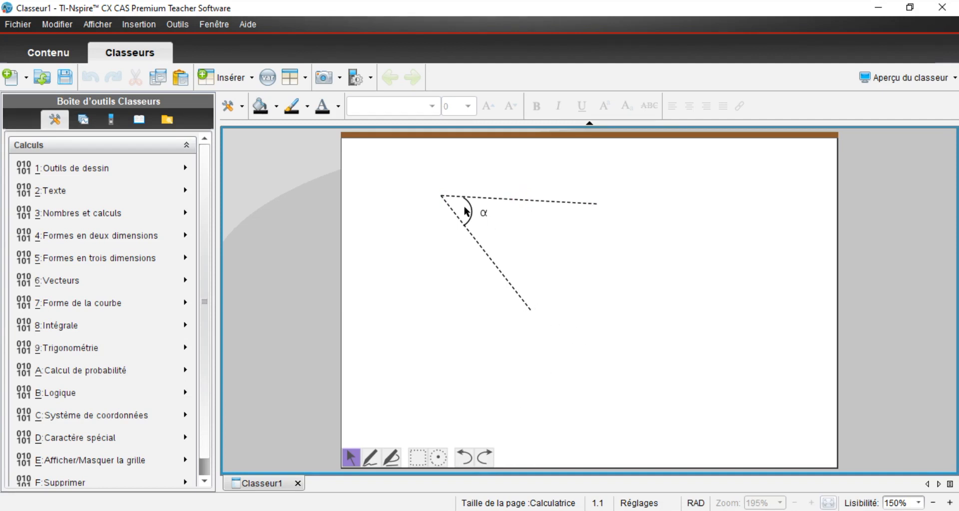
pyautogui.click(484, 215)
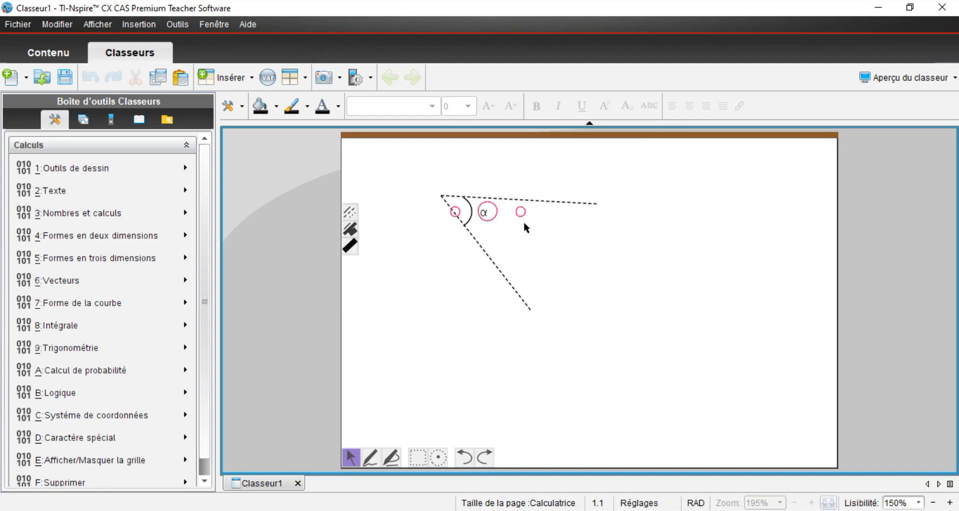
pyautogui.write('β')
pyautogui.click(419, 304)
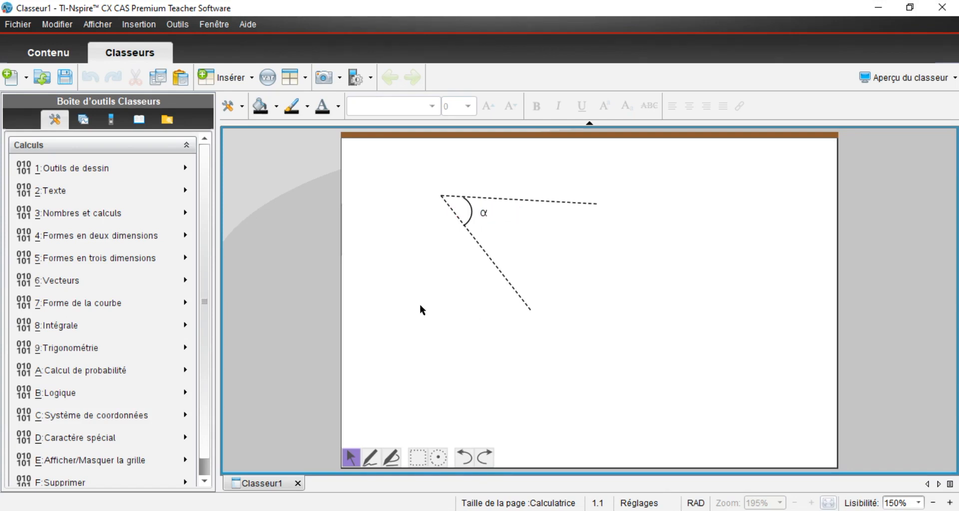
# - Insert a curve (Courbe) in the lower right of the page and shape it into a symmetrical U with level ends
pyautogui.click(161, 175)
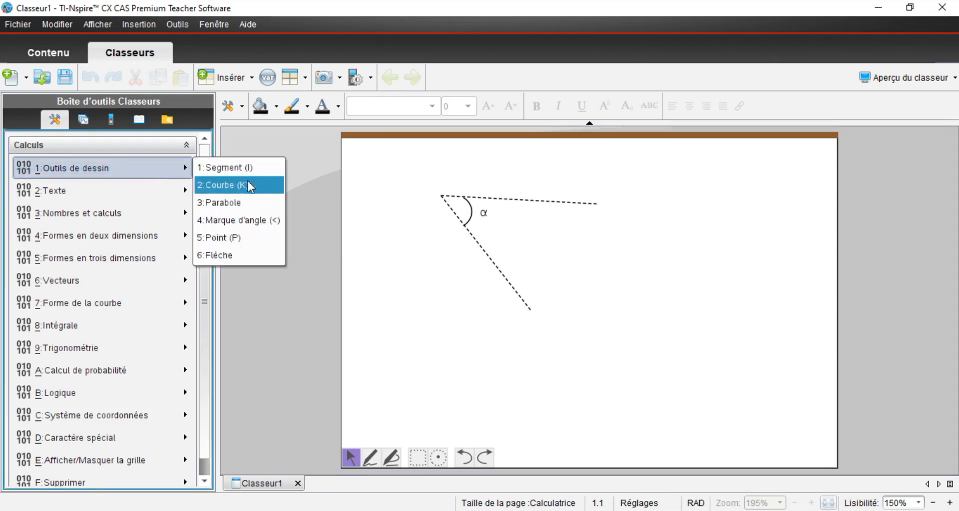
pyautogui.click(735, 334)
pyautogui.click(718, 330)
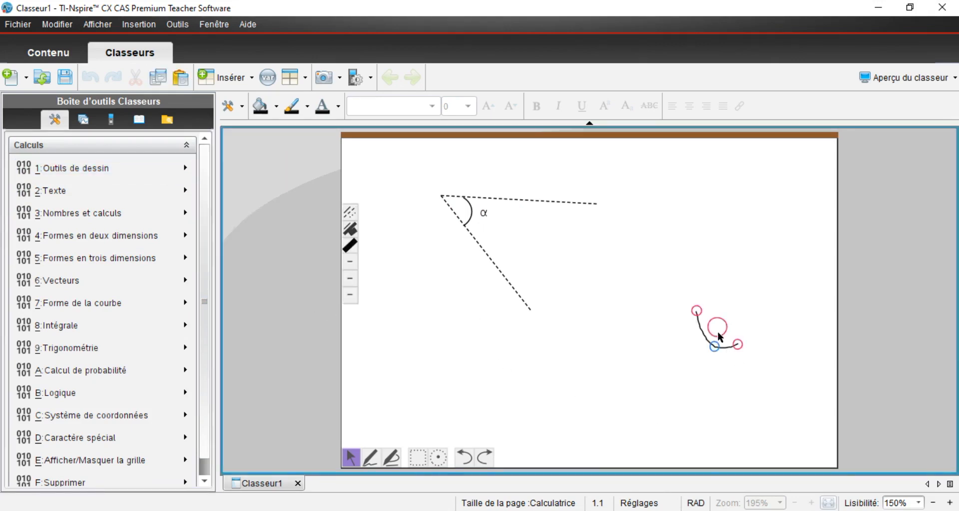
pyautogui.moveTo(715, 346); pyautogui.dragTo(612, 395)
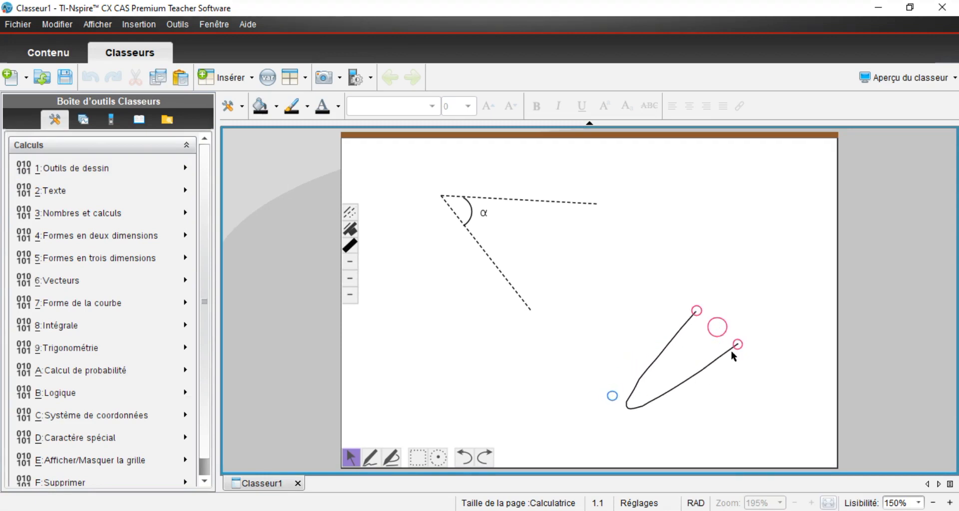
pyautogui.moveTo(739, 345); pyautogui.dragTo(819, 317)
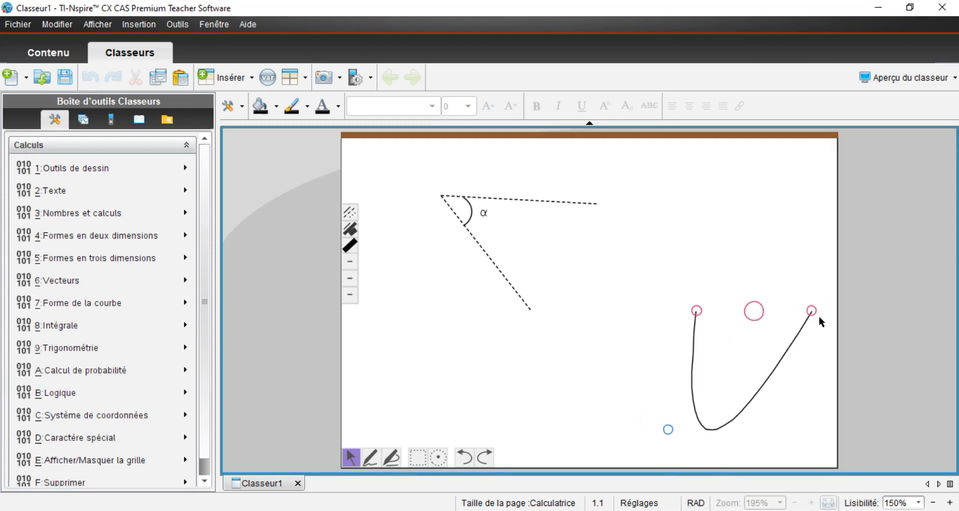
pyautogui.moveTo(669, 435); pyautogui.dragTo(750, 434)
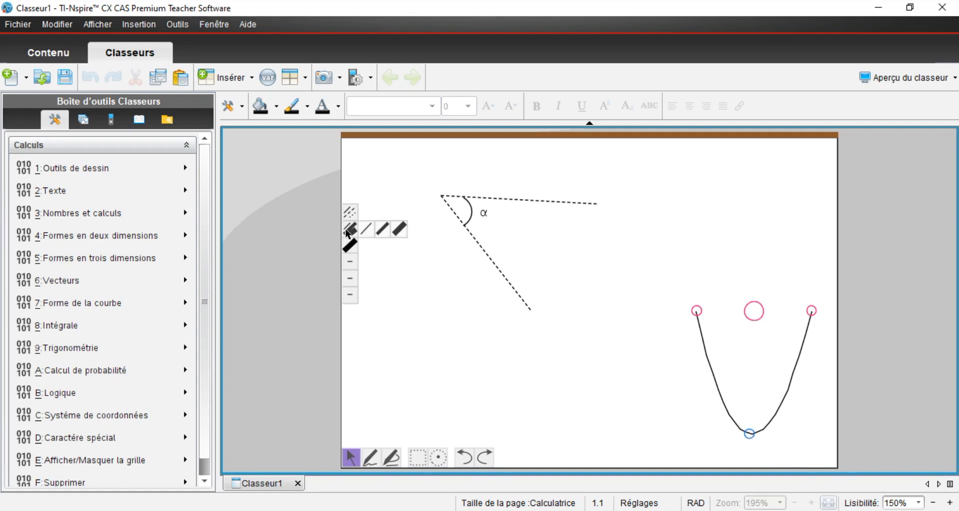
# - Colour the U-shaped curve green
pyautogui.moveTo(348, 246)
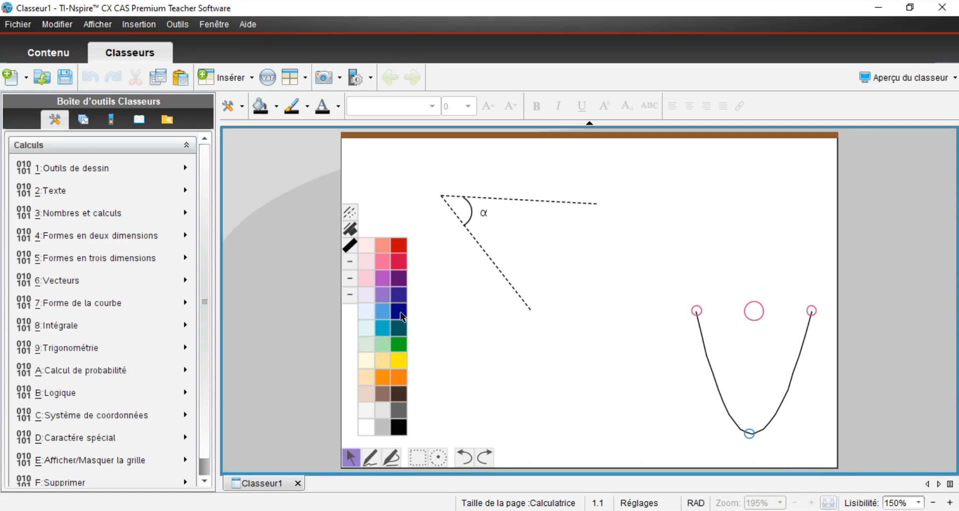
pyautogui.click(402, 344)
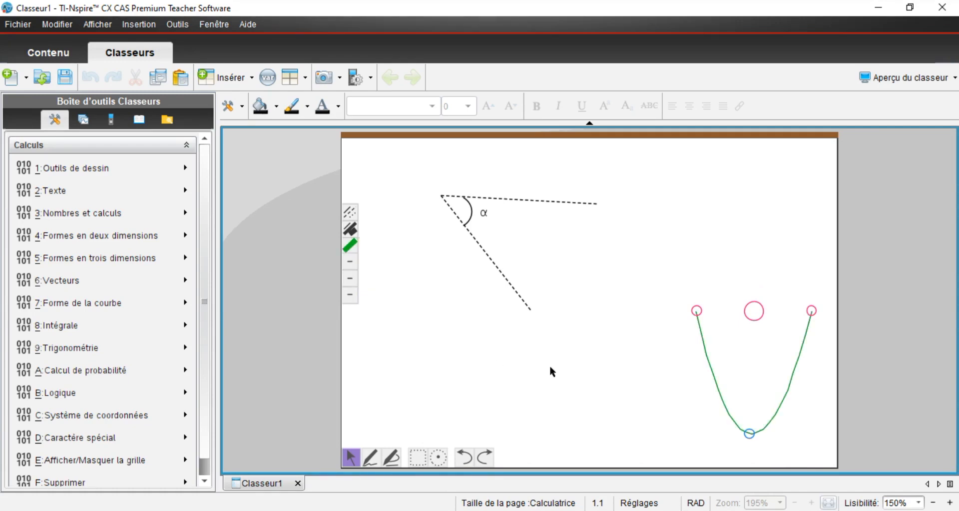
pyautogui.click(596, 370)
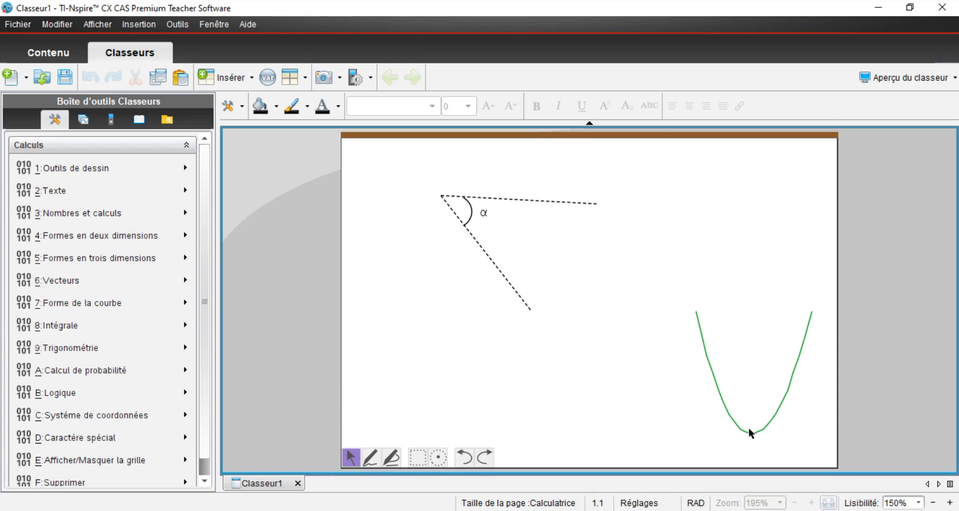
# - Move the green curve to the upper right of the page and reshape it into a symmetrical U with level ends
pyautogui.click(697, 313)
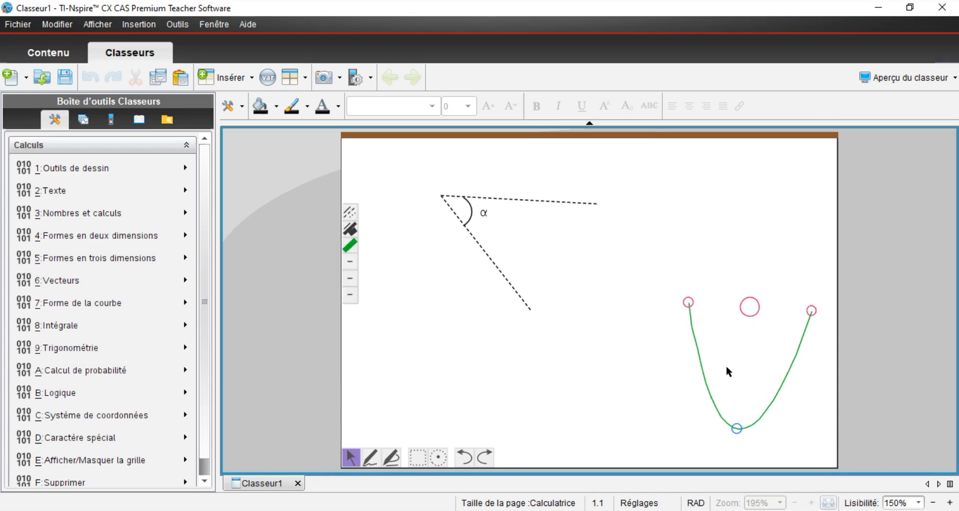
pyautogui.click(604, 365)
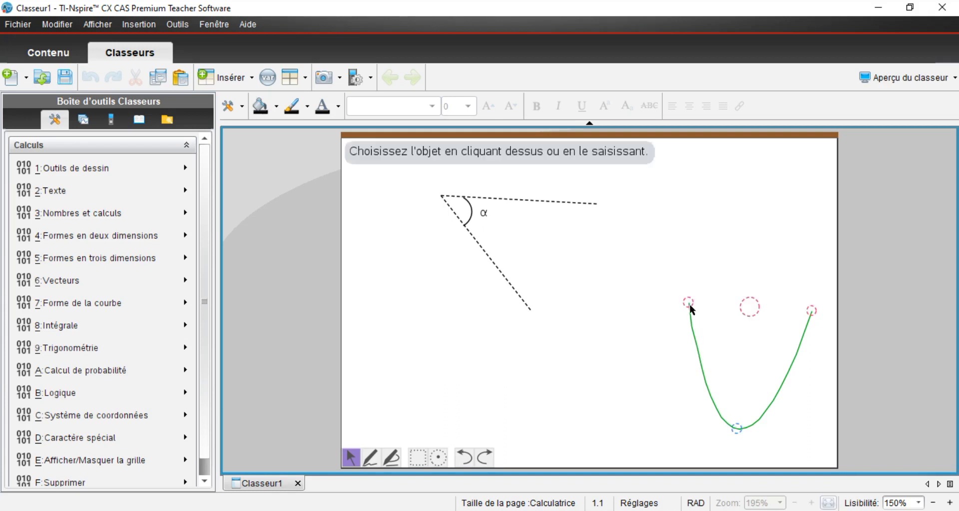
pyautogui.click(688, 303)
pyautogui.click(725, 373)
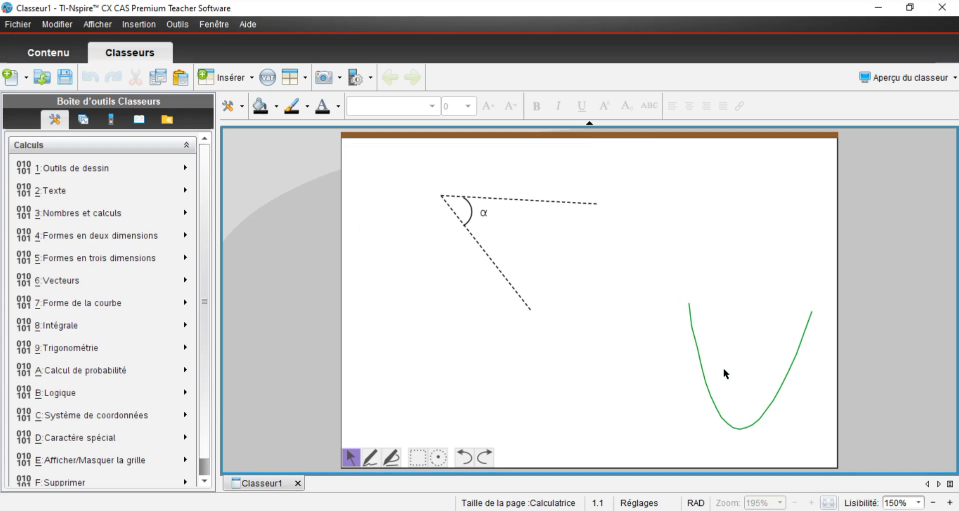
pyautogui.moveTo(689, 306)
pyautogui.click(688, 305)
pyautogui.moveTo(752, 310); pyautogui.dragTo(710, 194)
pyautogui.moveTo(697, 313); pyautogui.dragTo(721, 316)
pyautogui.moveTo(769, 195); pyautogui.dragTo(776, 190)
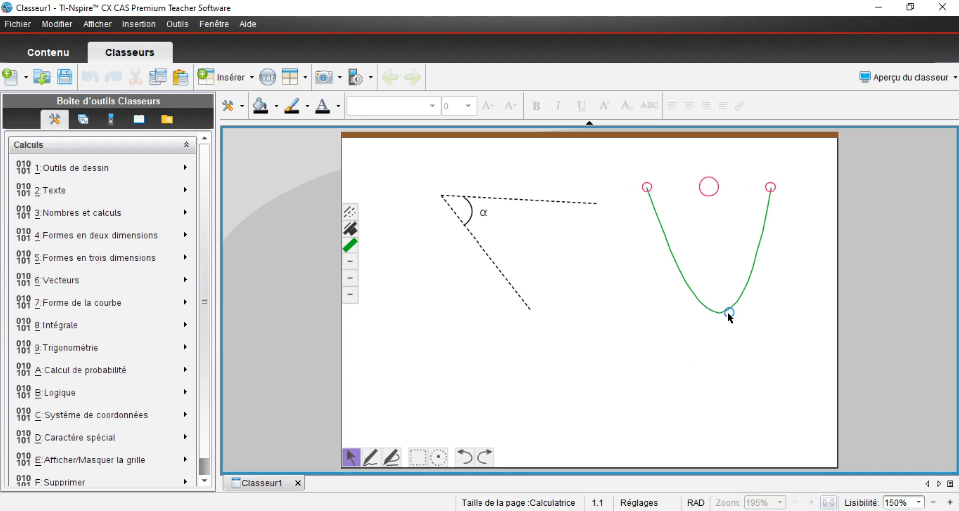
pyautogui.moveTo(729, 314); pyautogui.dragTo(718, 315)
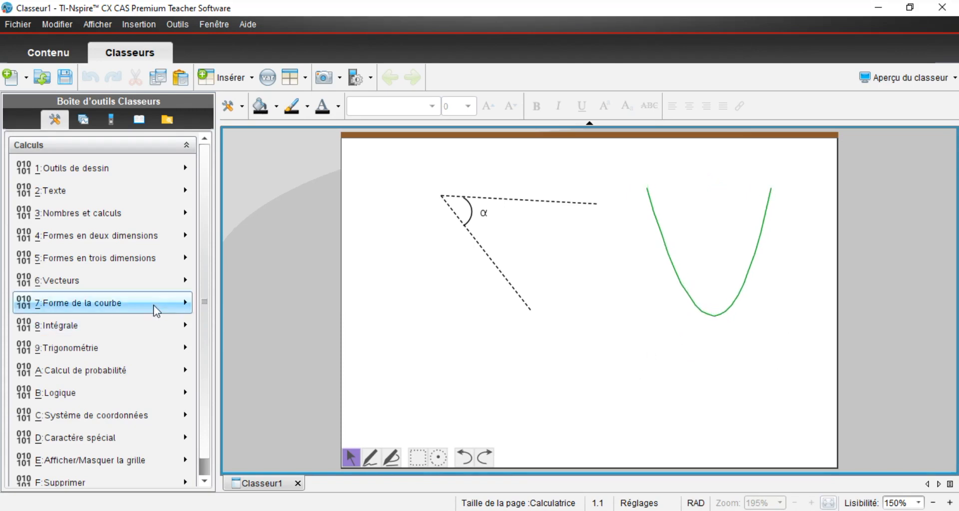
# - Insert a regular-polygon cone (Cône – Polygone régulier) with the default four-sided base
pyautogui.click(112, 281)
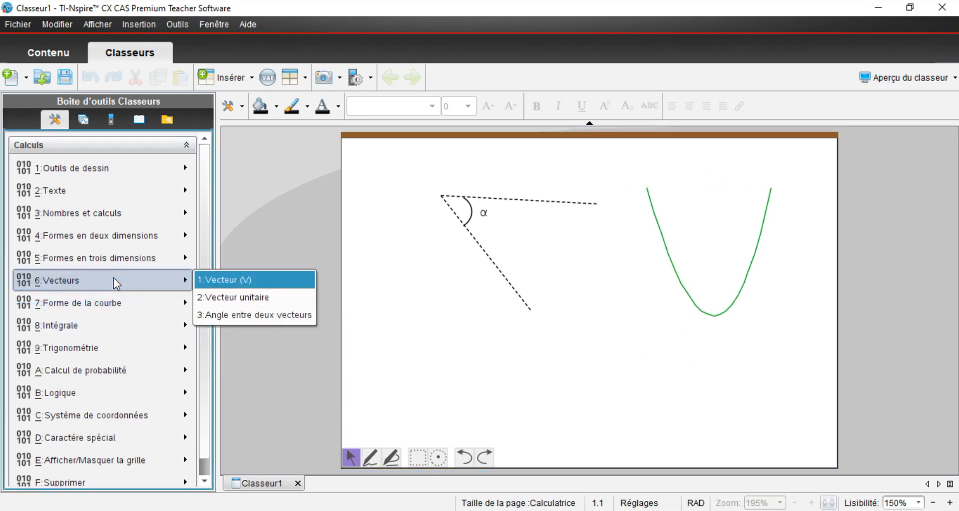
pyautogui.moveTo(117, 253)
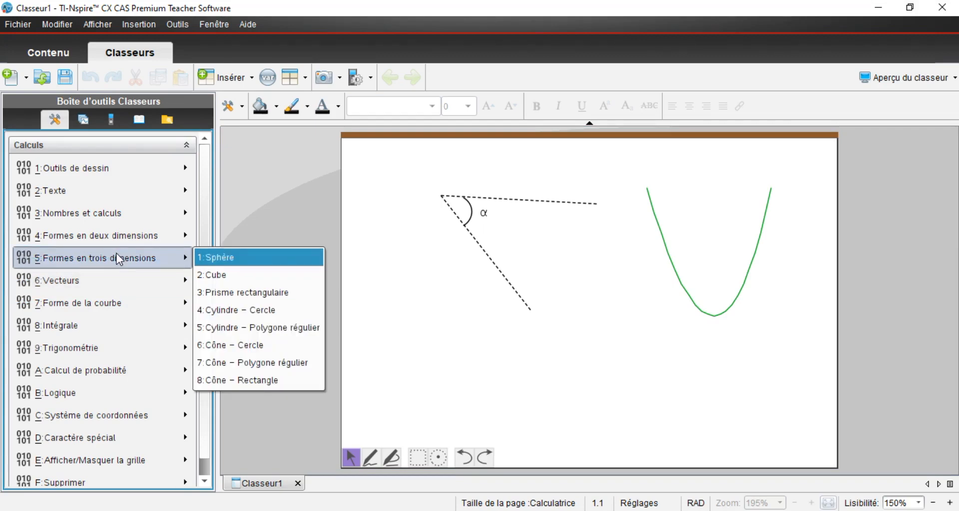
pyautogui.click(218, 364)
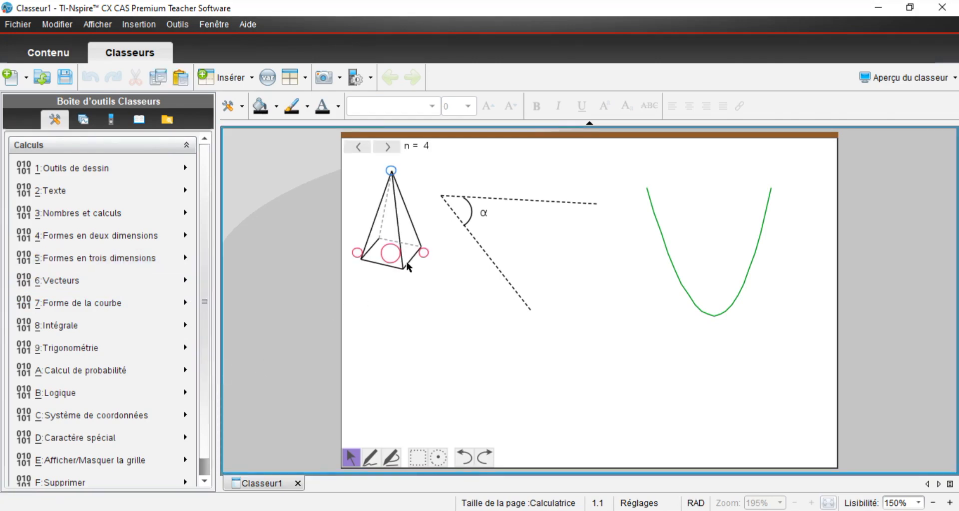
# - Insert a rectangular prism (Prisme rectangulaire) and place it below the pyramid
pyautogui.click(117, 265)
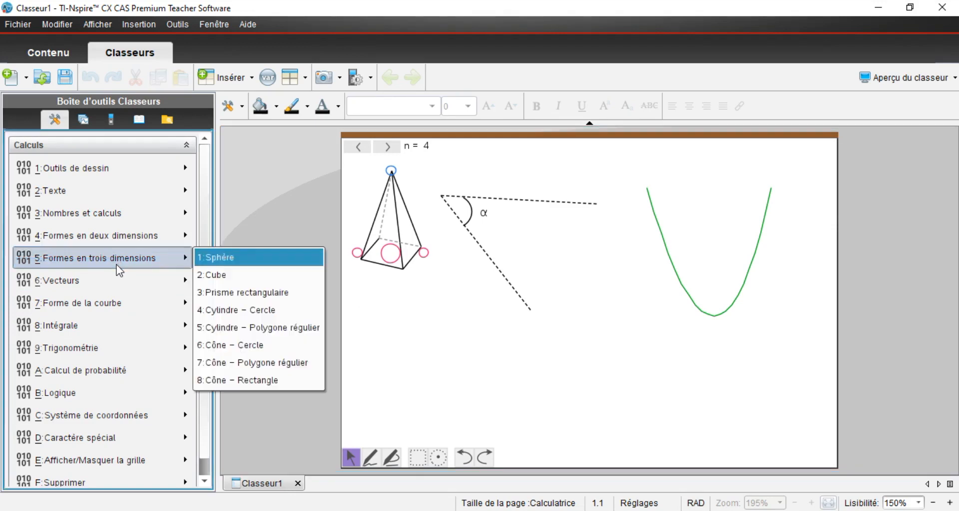
pyautogui.click(251, 293)
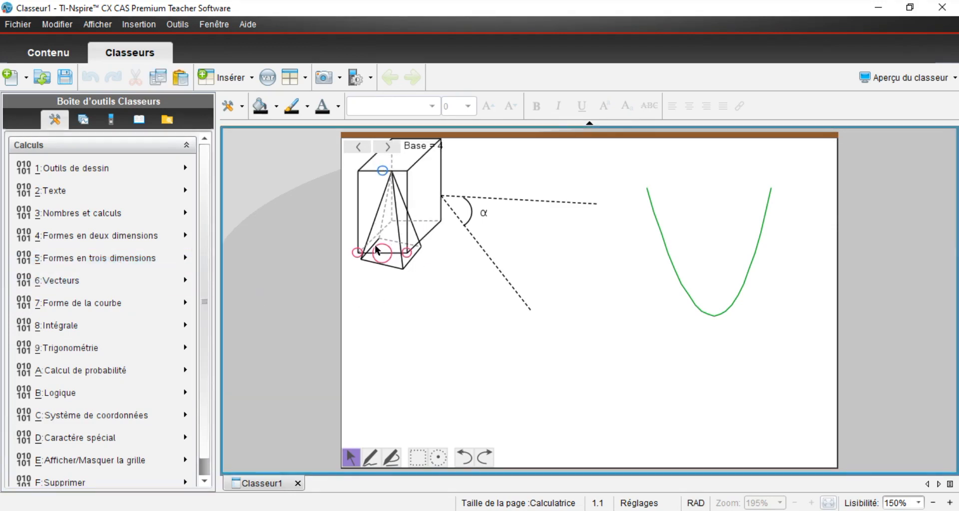
pyautogui.moveTo(381, 253); pyautogui.dragTo(414, 407)
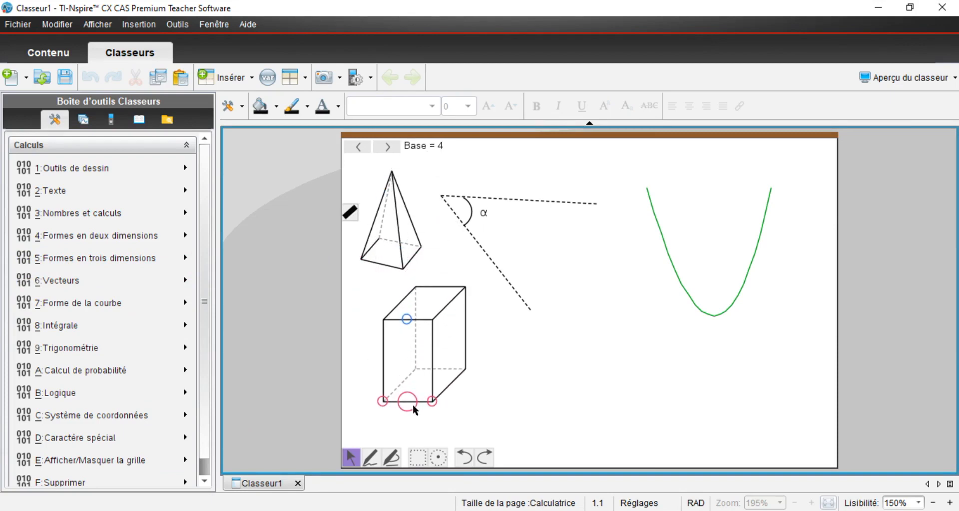
pyautogui.click(578, 414)
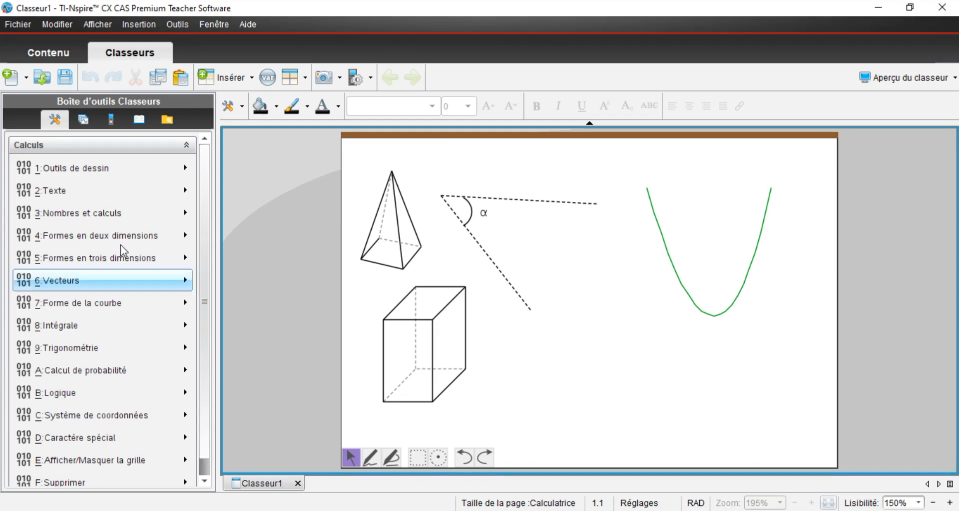
# - Add the text "Prisme" and place it just below the rectangular prism
pyautogui.click(108, 191)
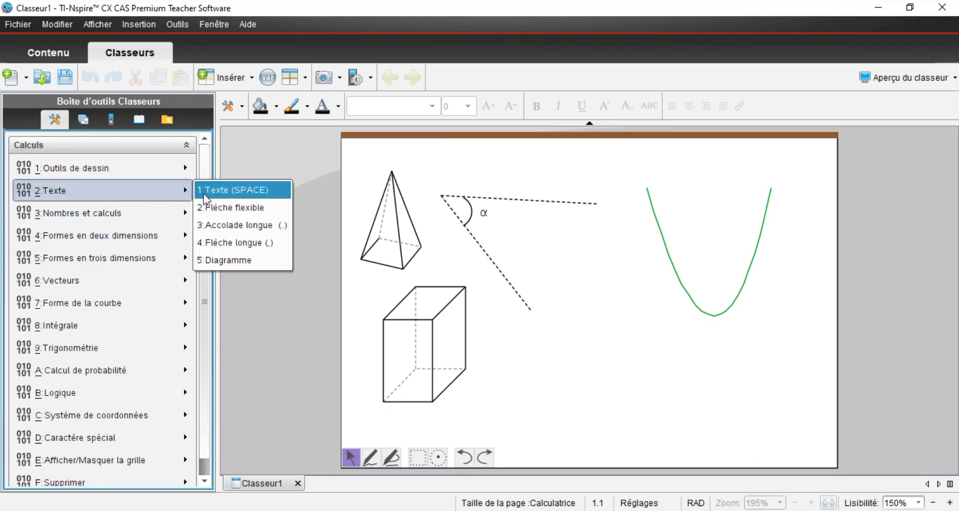
pyautogui.click(512, 383)
pyautogui.click(512, 384)
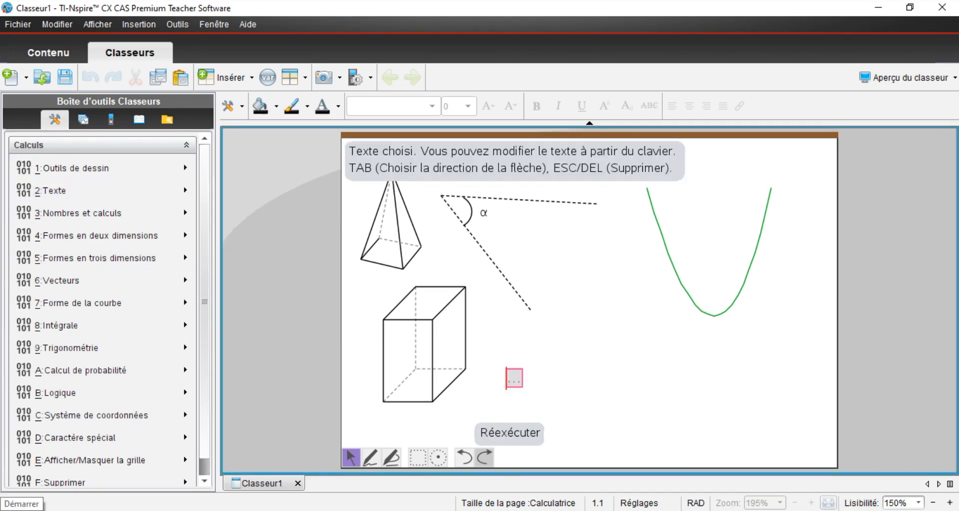
pyautogui.write('Prime')
pyautogui.press('BackSpace')
pyautogui.press('BackSpace')
pyautogui.press('BackSpace')
pyautogui.write('isme')
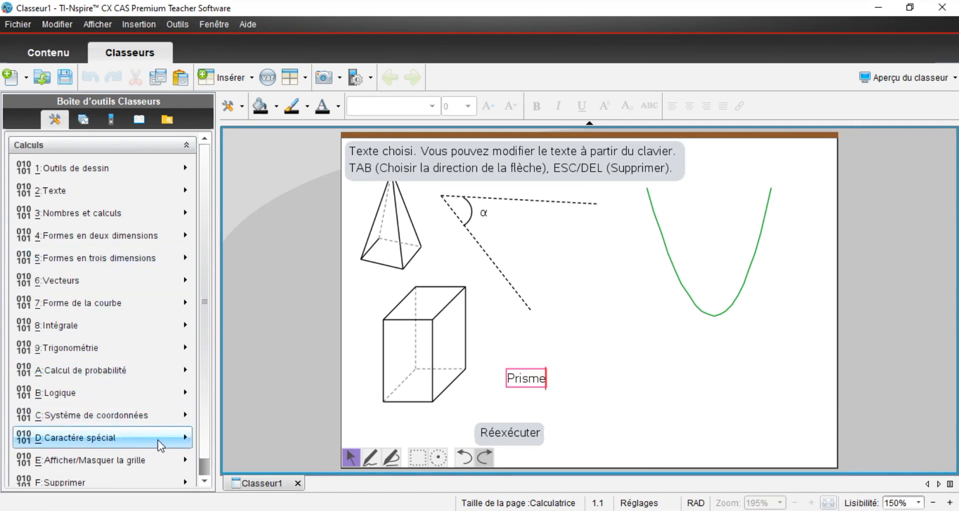
pyautogui.click(614, 389)
pyautogui.moveTo(541, 382); pyautogui.dragTo(419, 427)
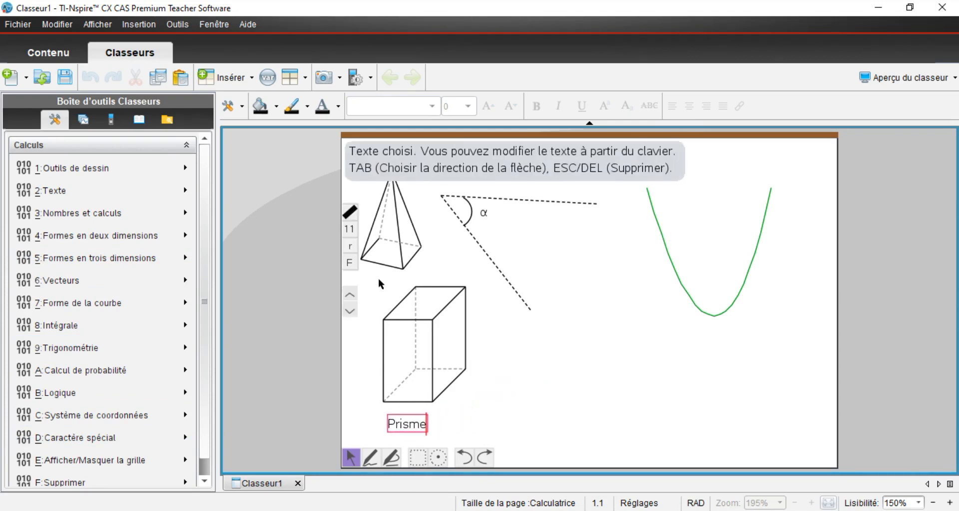
# - Set the "Prisme" label's text size to 12 and nudge it slightly closer to the prism
pyautogui.click(351, 229)
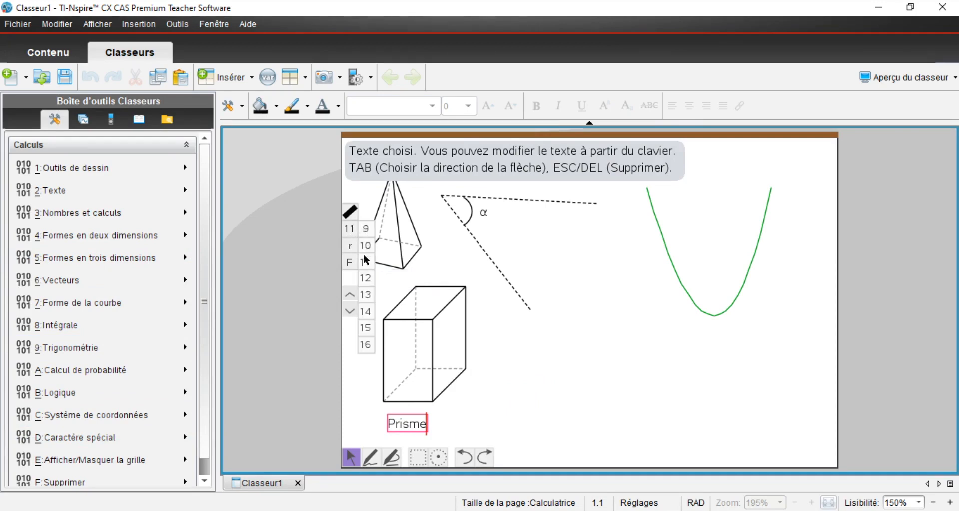
pyautogui.click(365, 276)
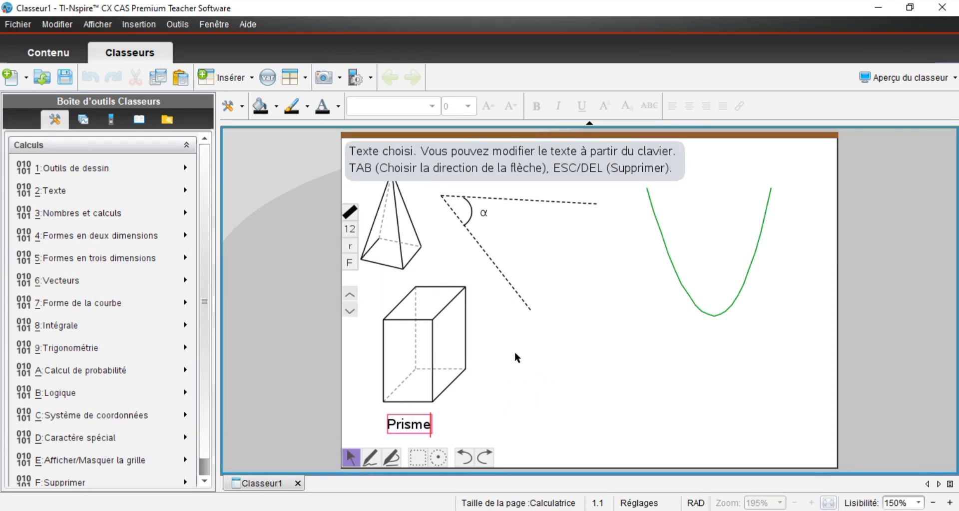
pyautogui.click(539, 357)
pyautogui.click(425, 420)
pyautogui.click(549, 392)
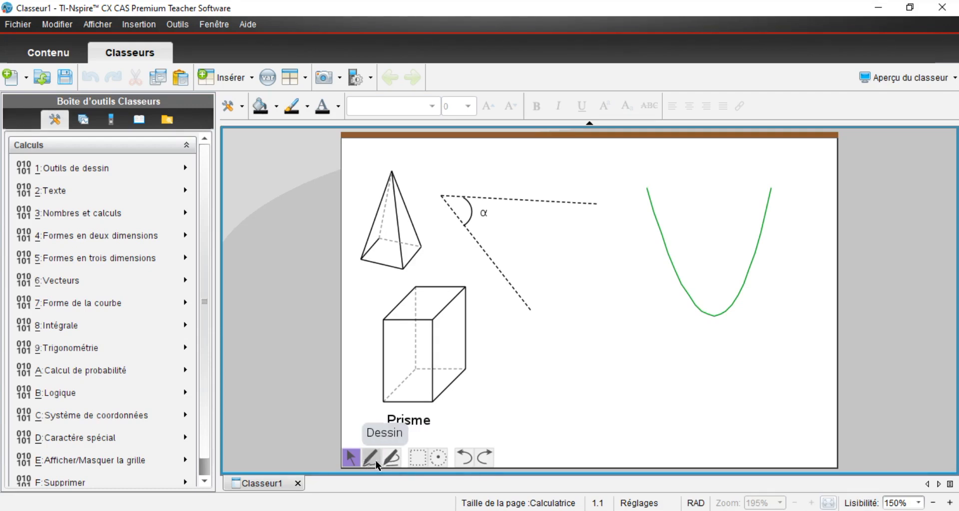
# - Draw a smoothed freehand curve in the lower right of the page and a raw freehand stroke (Dessin) descending above it
pyautogui.click(396, 461)
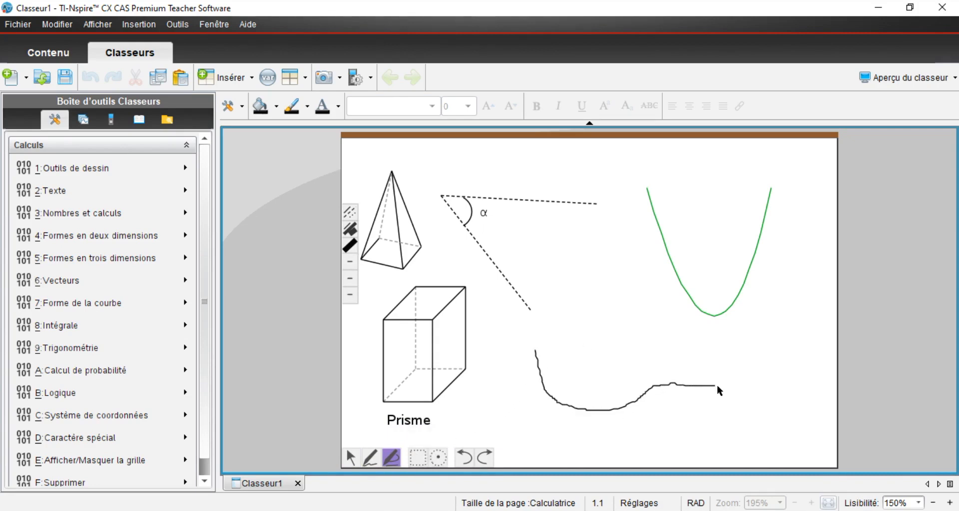
pyautogui.moveTo(708, 386); pyautogui.dragTo(721, 385)
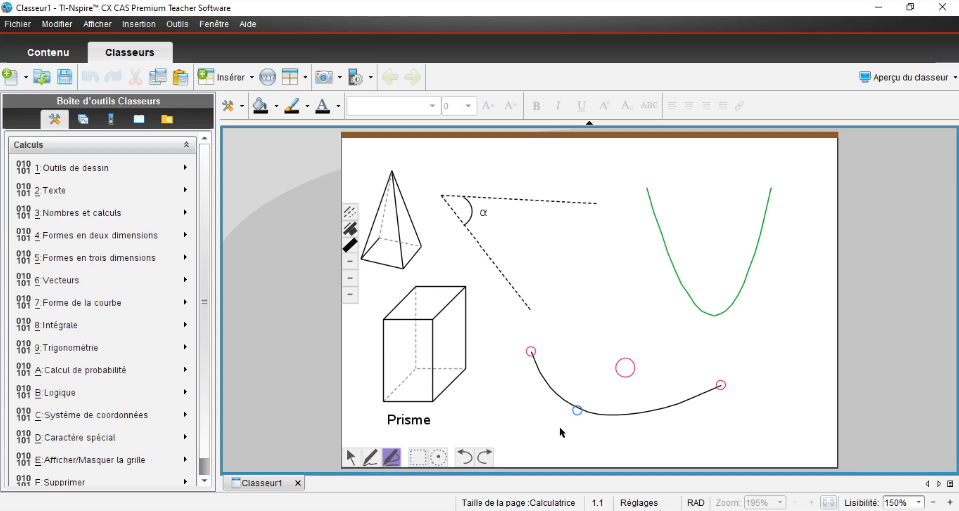
pyautogui.click(367, 456)
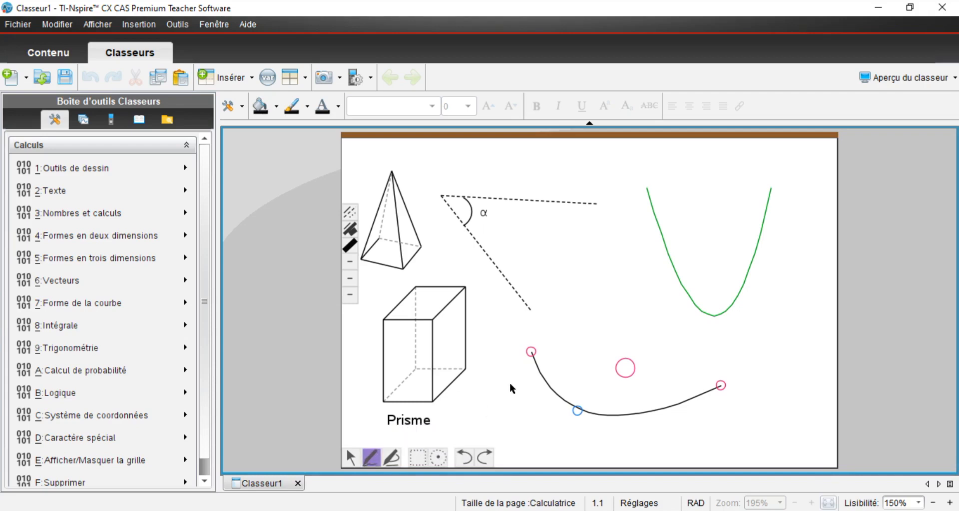
pyautogui.click(571, 253)
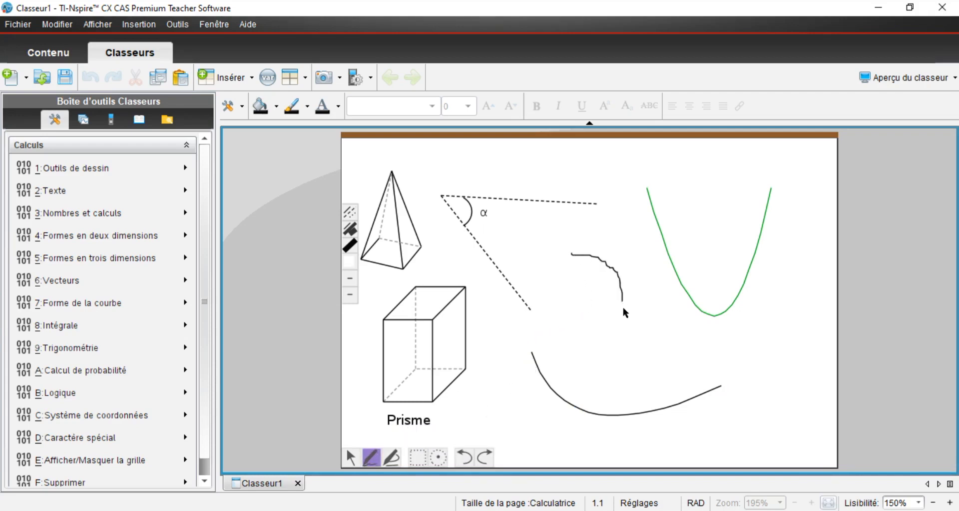
pyautogui.moveTo(690, 329); pyautogui.dragTo(715, 337)
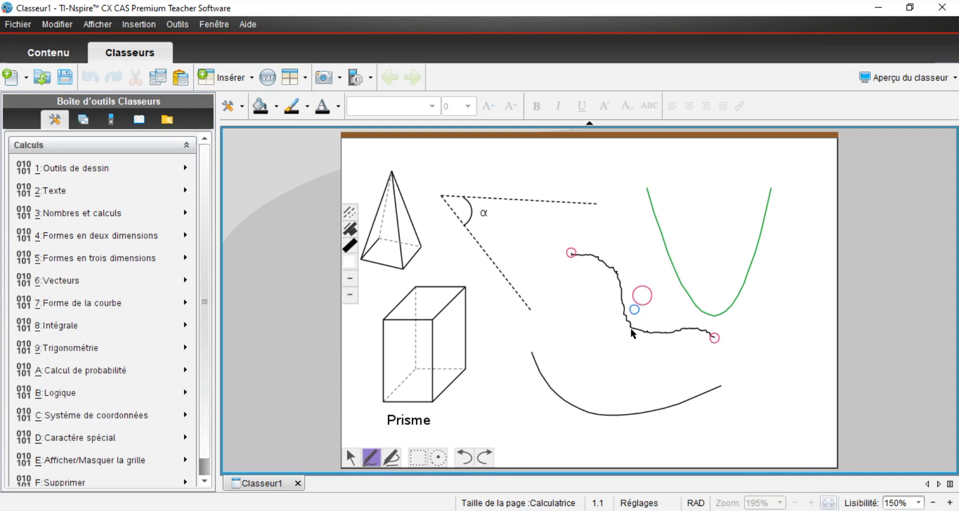
pyautogui.moveTo(642, 297); pyautogui.dragTo(646, 338)
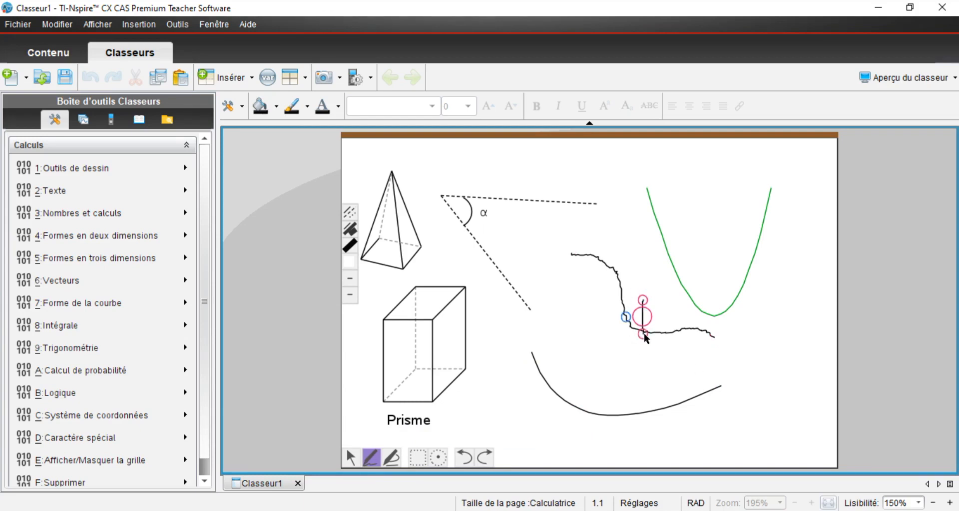
pyautogui.press('Delete')
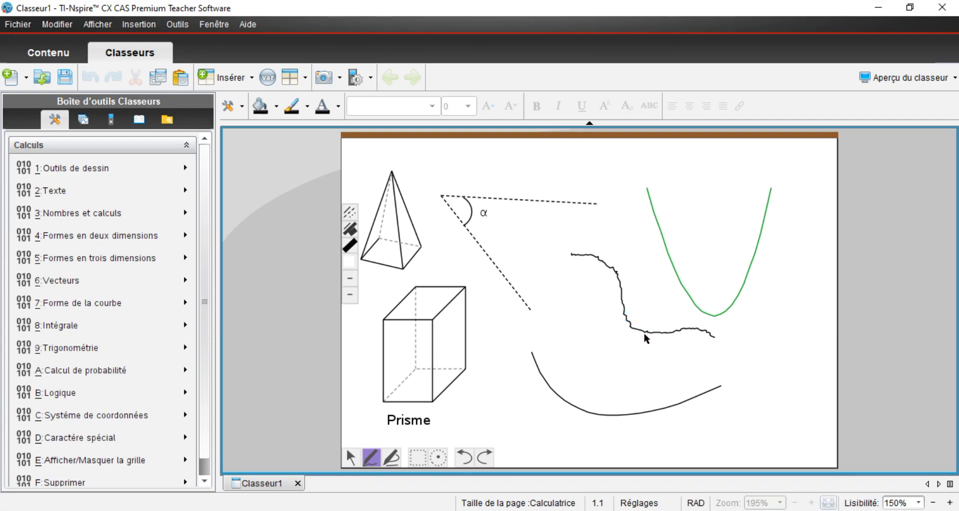
pyautogui.click(623, 371)
pyautogui.click(625, 369)
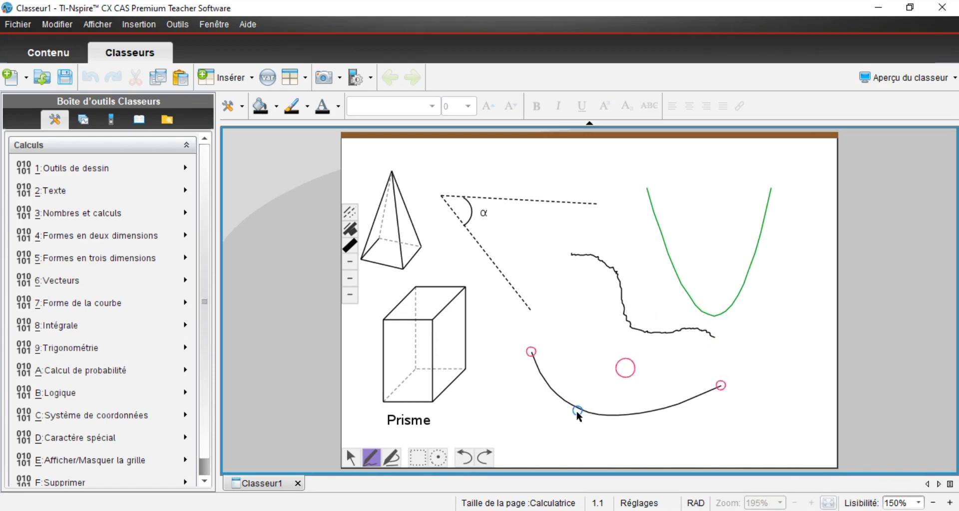
pyautogui.moveTo(576, 410); pyautogui.dragTo(606, 417)
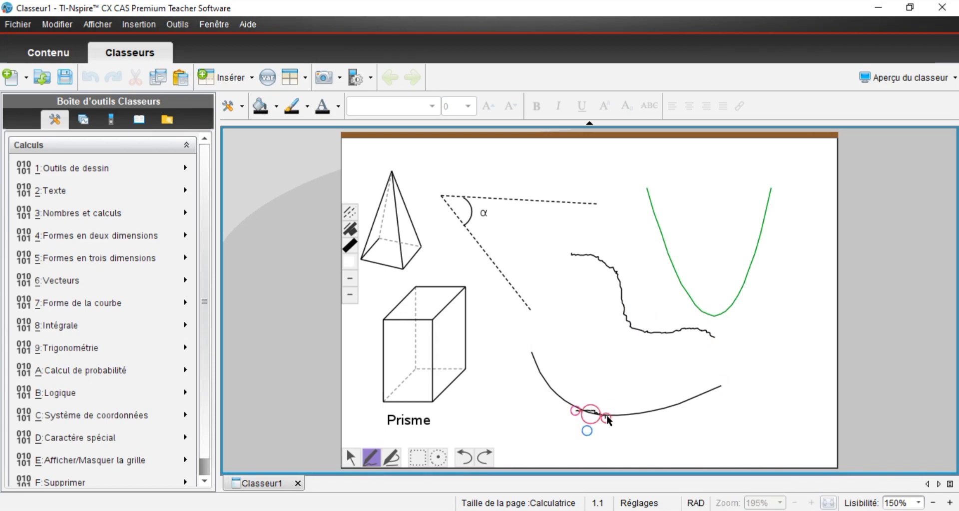
pyautogui.press('Delete')
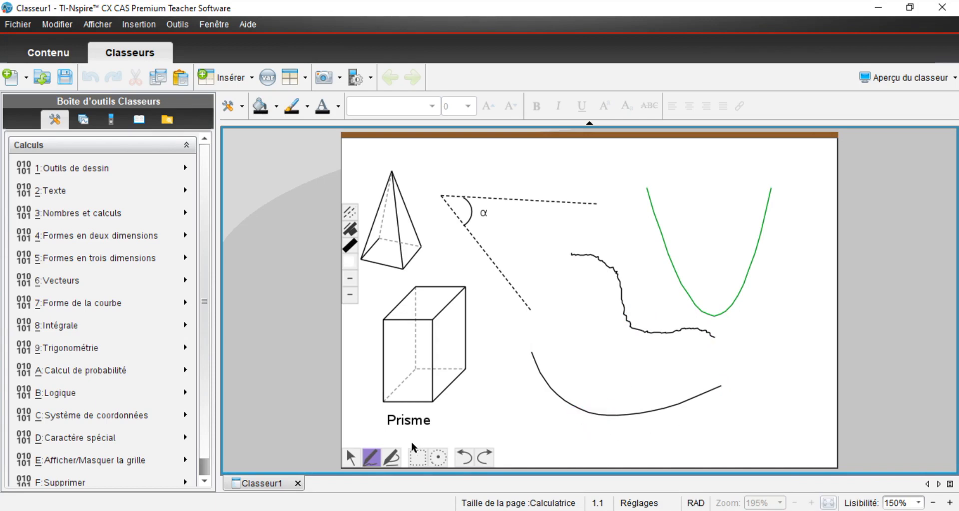
# - Reshape the smoothed curve by shifting its control point slightly right and down
pyautogui.click(348, 456)
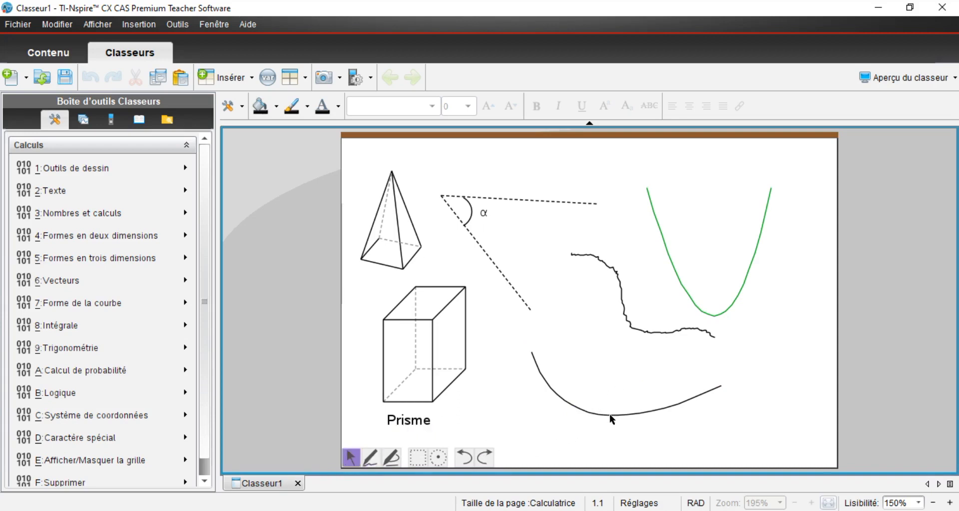
pyautogui.click(721, 384)
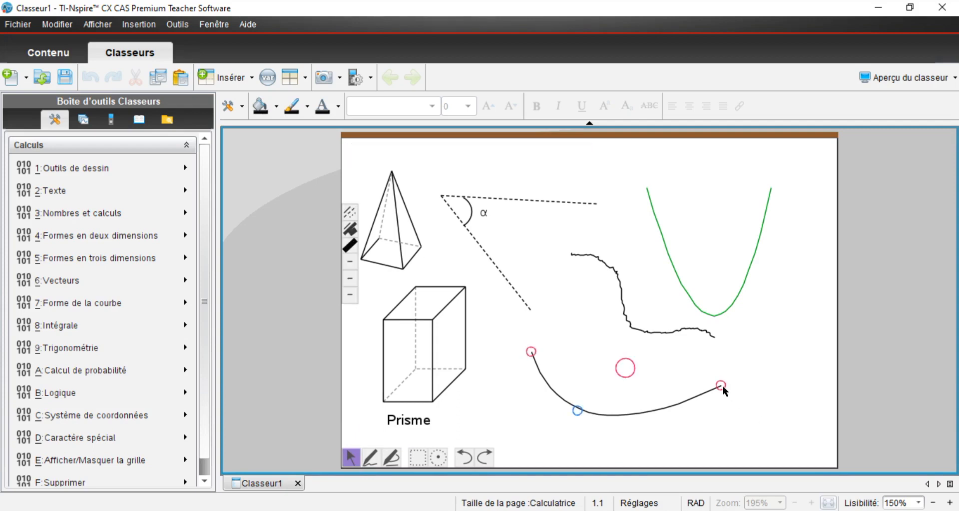
pyautogui.moveTo(577, 411); pyautogui.dragTo(597, 419)
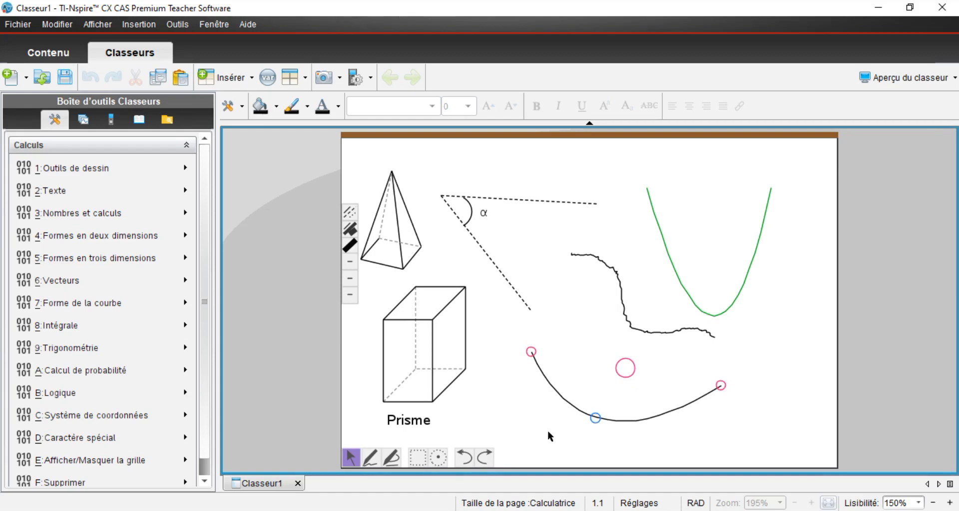
# - Select the pyramid and the dashed angle together with a rectangular area selection, and clear the selection
pyautogui.click(801, 370)
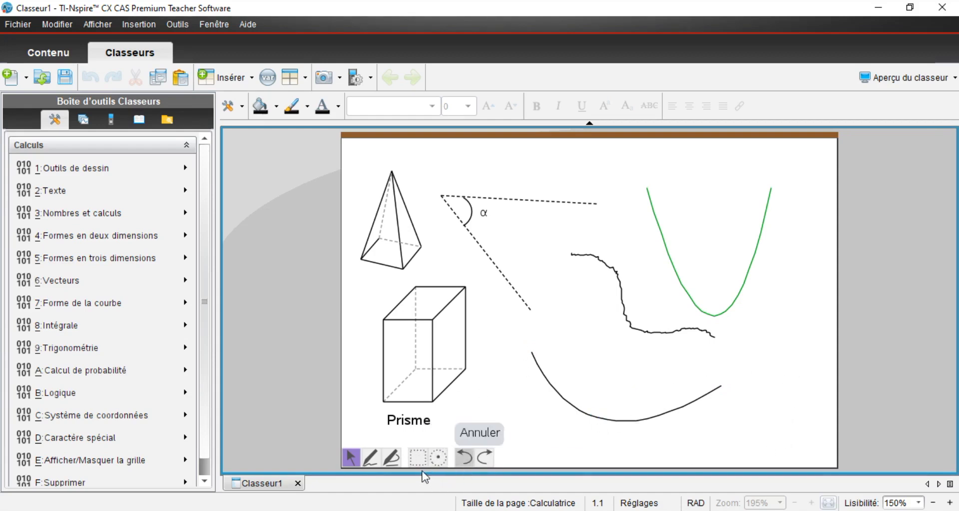
pyautogui.click(417, 457)
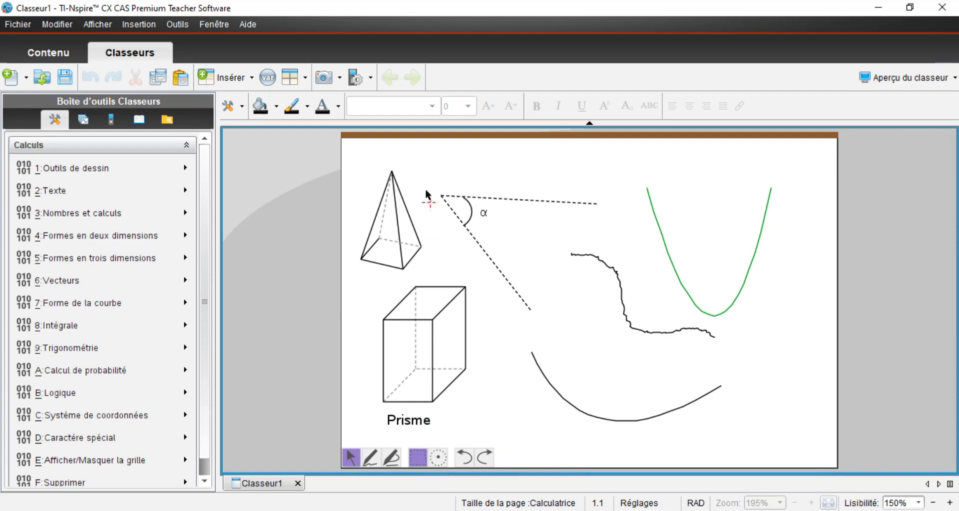
pyautogui.moveTo(349, 155); pyautogui.dragTo(595, 318)
pyautogui.moveTo(493, 227)
pyautogui.mouseDown()
pyautogui.moveTo(544, 233)
pyautogui.moveTo(471, 234)
pyautogui.moveTo(492, 230)
pyautogui.mouseUp()
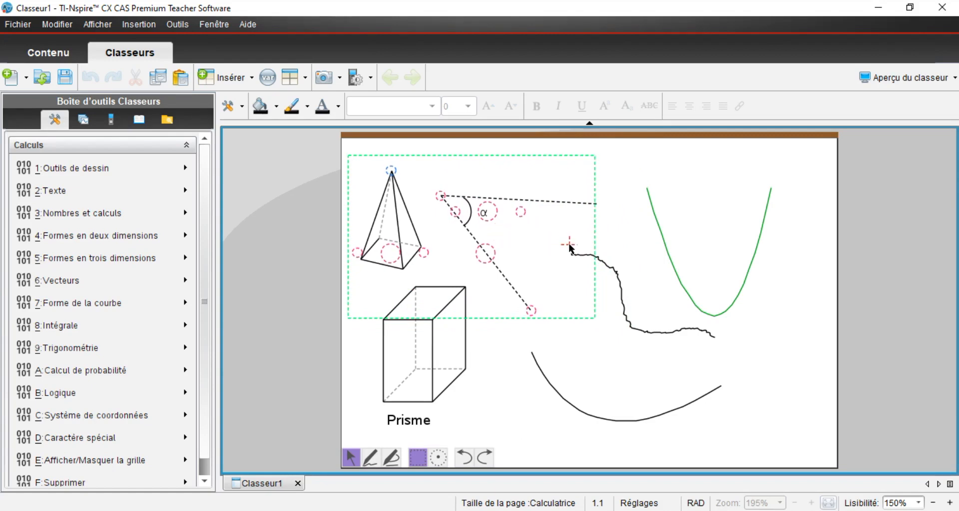
pyautogui.click(620, 223)
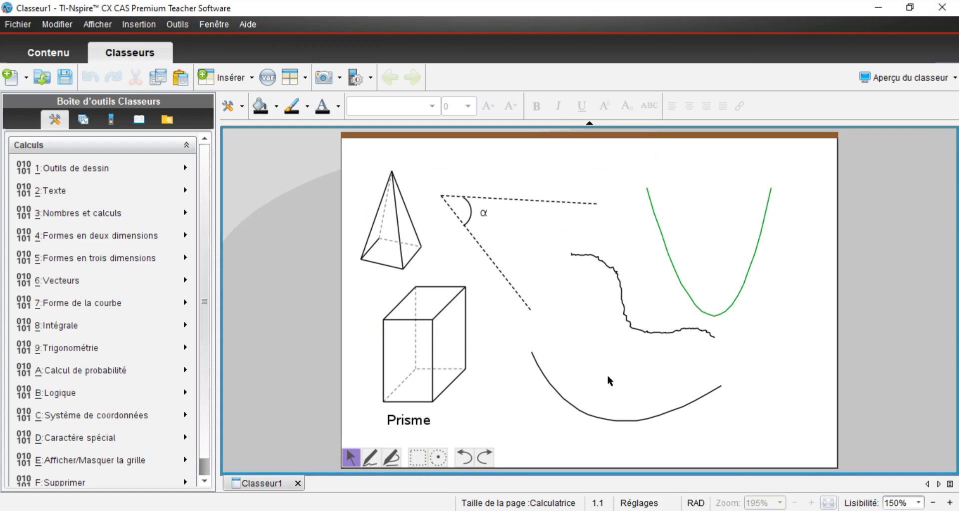
# - Shift the whole drawing slightly upward on the page
pyautogui.moveTo(607, 372)
pyautogui.mouseDown()
pyautogui.moveTo(612, 353)
pyautogui.moveTo(623, 383)
pyautogui.moveTo(623, 365)
pyautogui.moveTo(622, 381)
pyautogui.moveTo(623, 365)
pyautogui.moveTo(518, 371)
pyautogui.moveTo(621, 369)
pyautogui.moveTo(602, 364)
pyautogui.mouseUp()
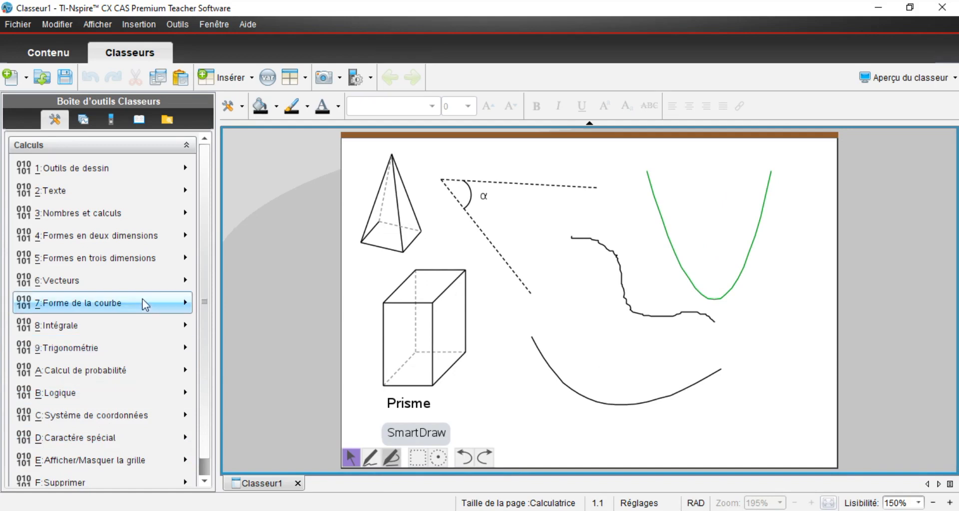
# - Examine the widget's tools for numbers and calculations, 2D shapes, vectors, curve shape, integrals, trigonometry and coordinate systems, leaving the drawing as is
pyautogui.click(119, 214)
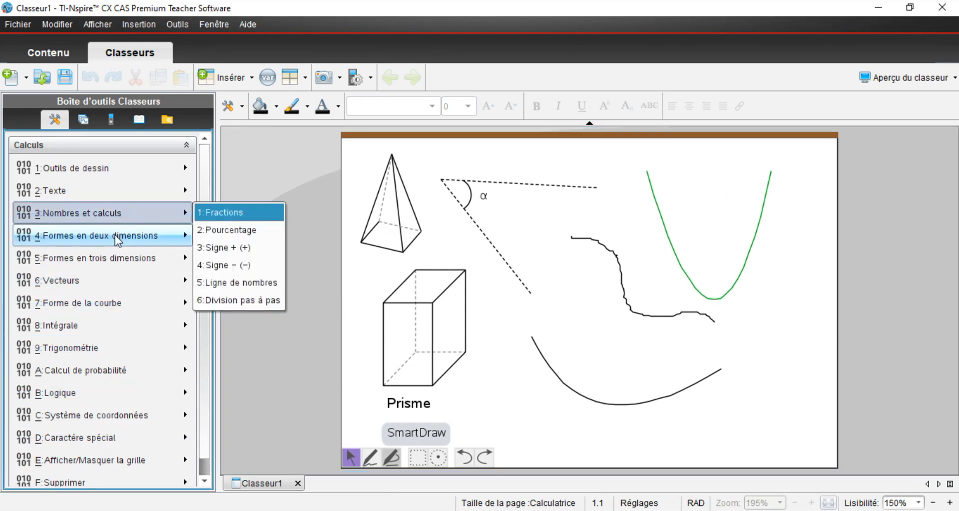
pyautogui.click(115, 235)
pyautogui.click(88, 281)
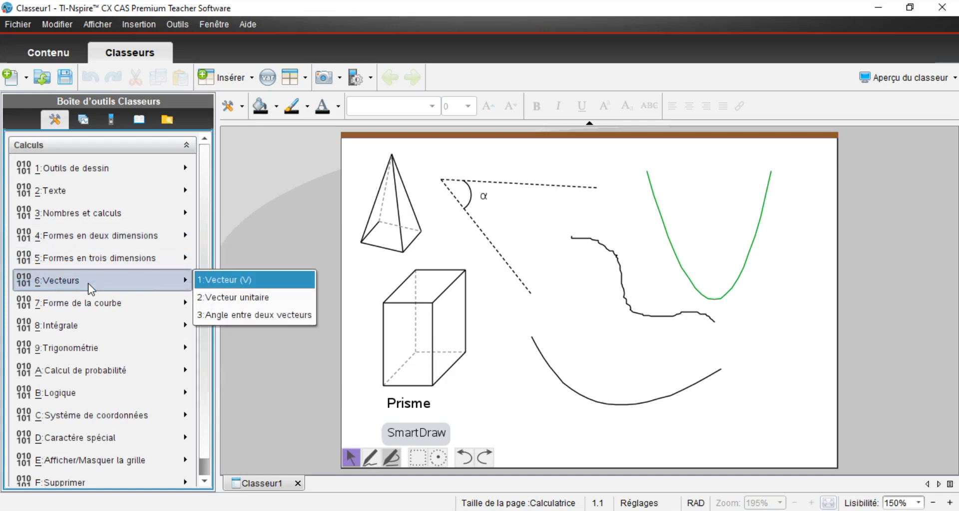
pyautogui.click(170, 302)
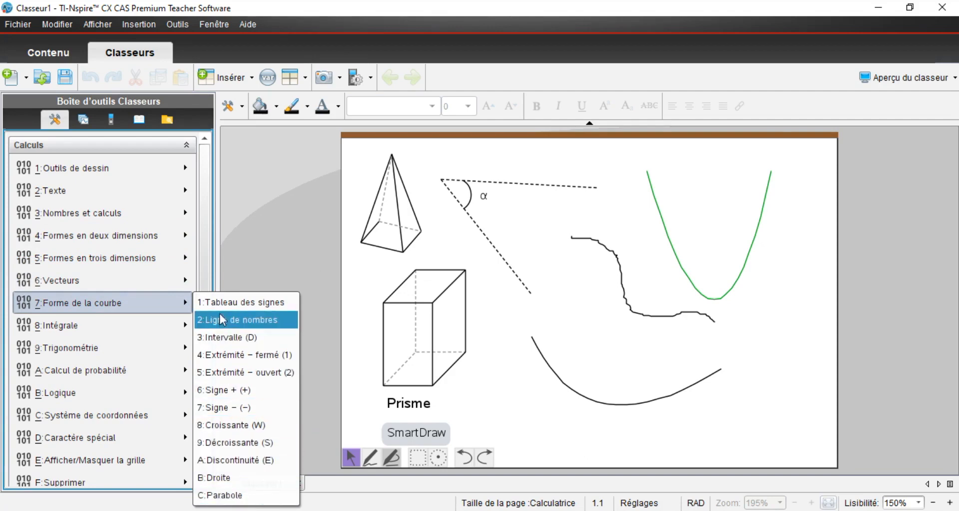
pyautogui.moveTo(137, 327)
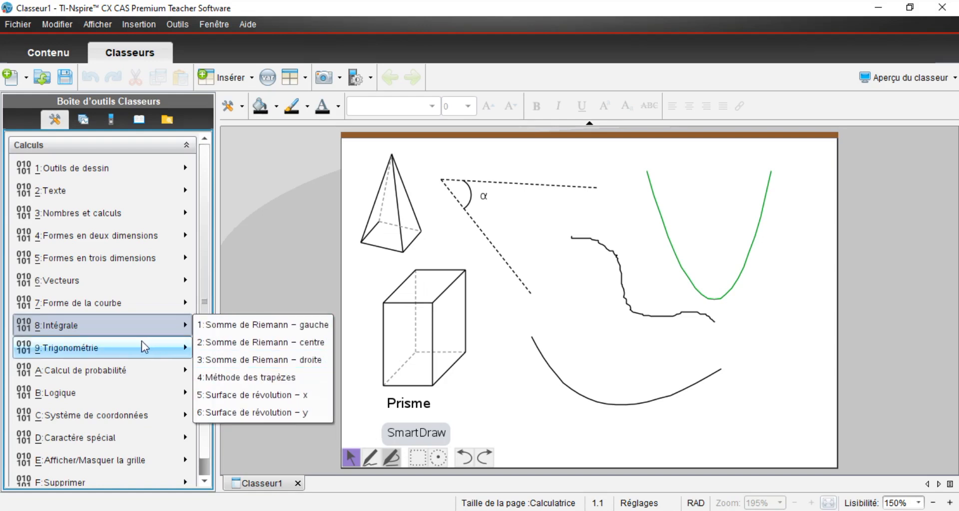
pyautogui.moveTo(142, 349)
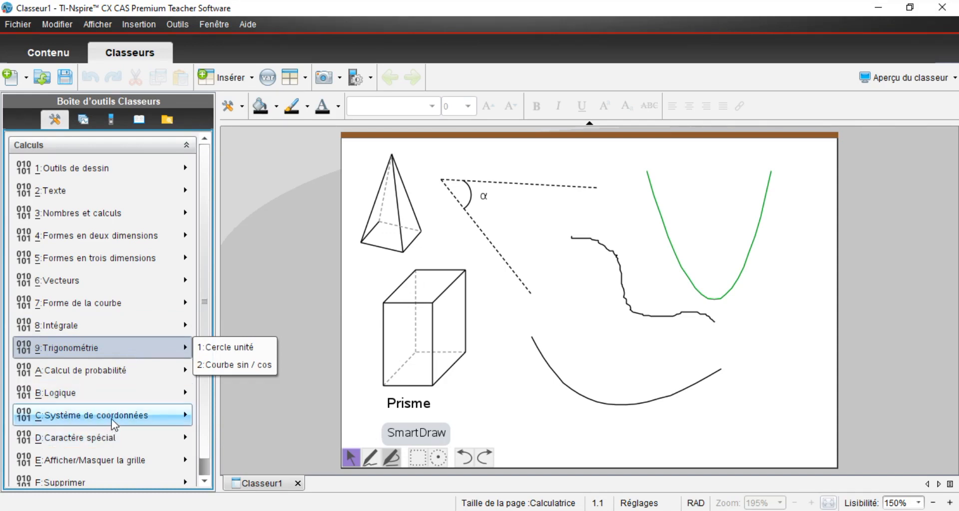
pyautogui.moveTo(112, 419)
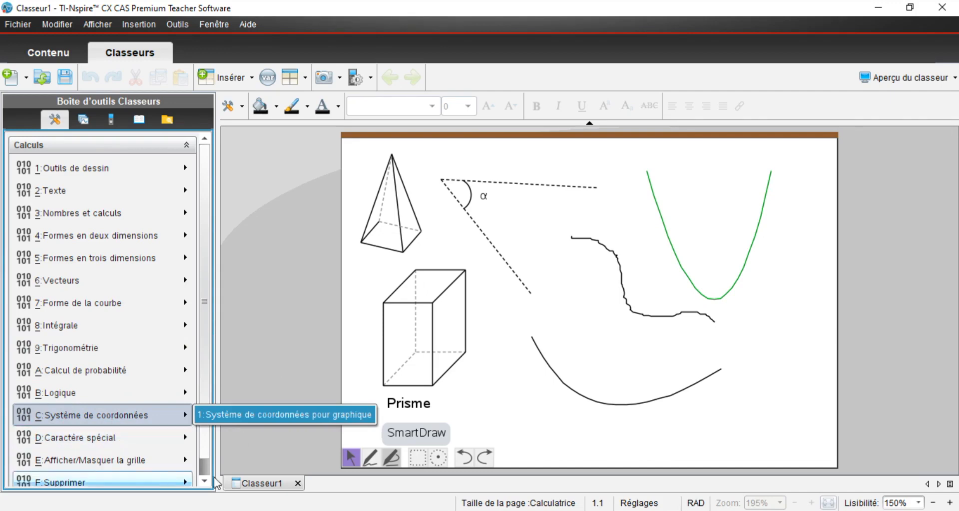
pyautogui.click(636, 441)
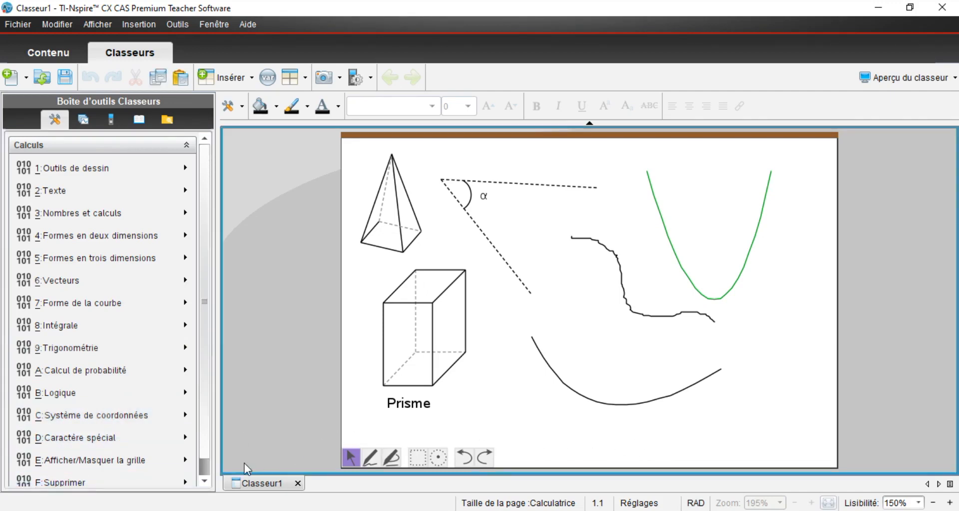